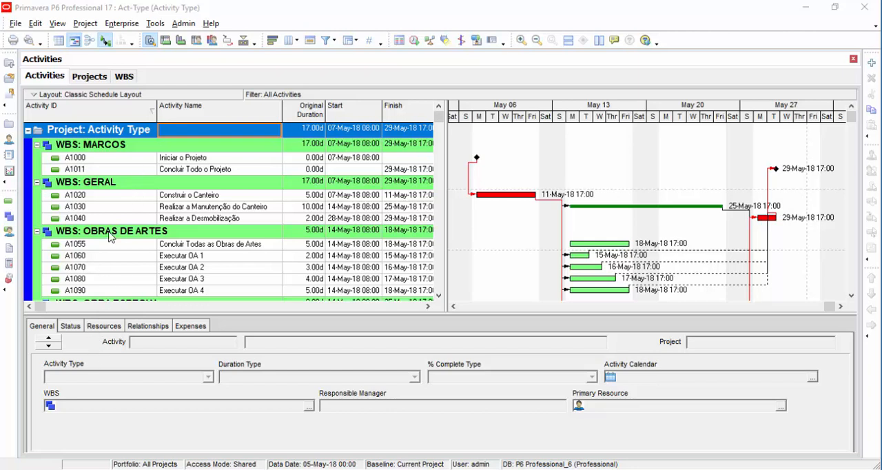
Step: Try Finish Milestone as the activity type of Iniciar o Projeto (A1000), and restore it to Start Milestone
left_click(99, 162)
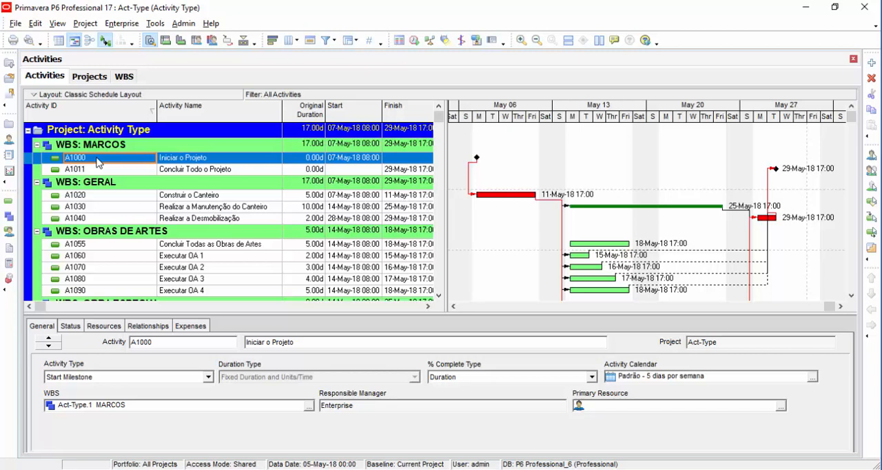
left_click(207, 378)
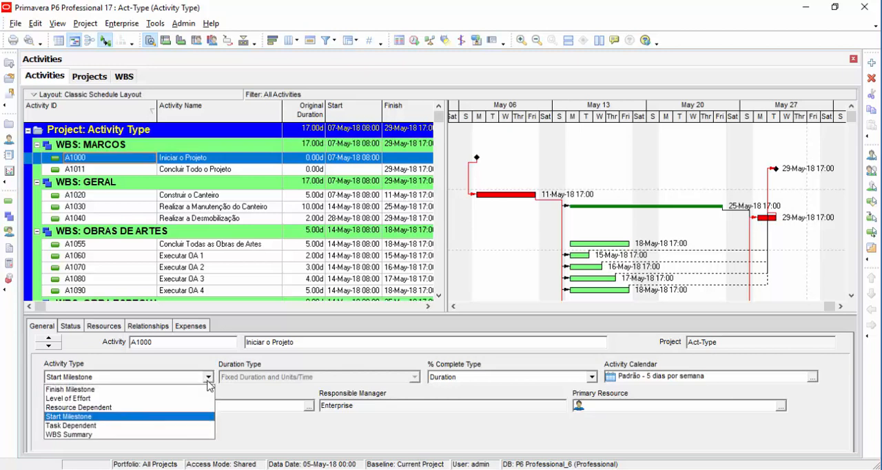
left_click(207, 382)
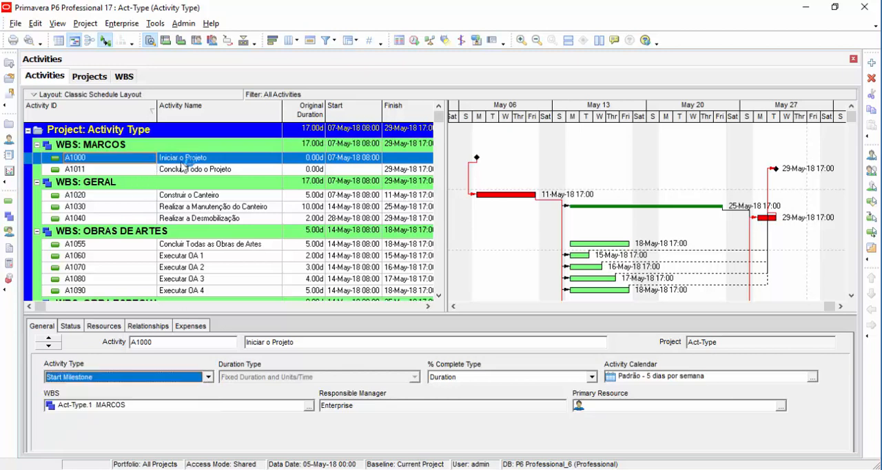
left_click(87, 379)
left_click(88, 380)
left_click(87, 379)
left_click(87, 389)
left_click(89, 379)
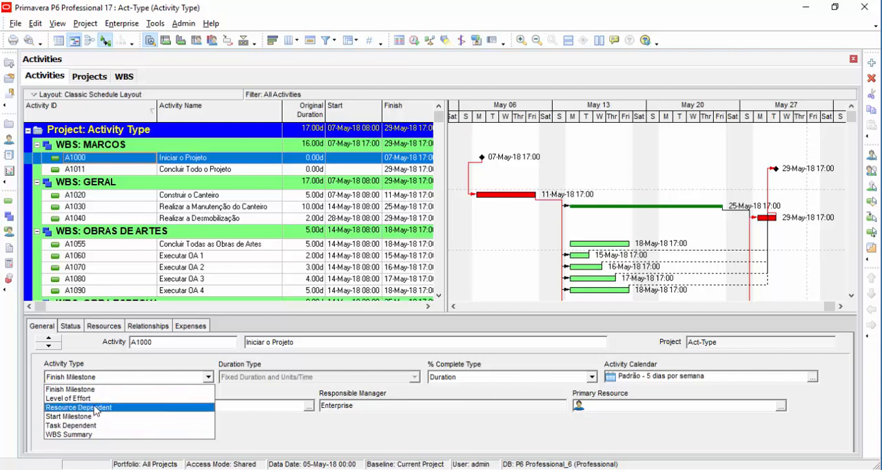
left_click(93, 417)
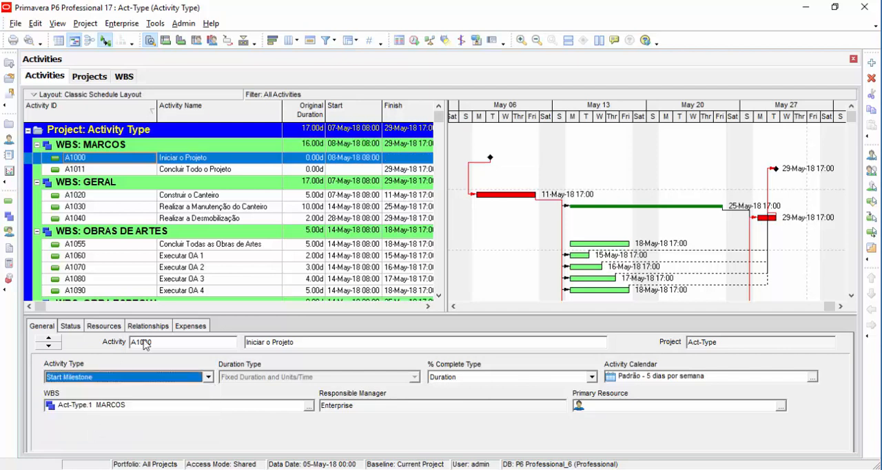
Step: Widen the activity table slightly towards the Gantt chart and narrow the Activity ID column
left_click_drag(447, 172, 467, 167)
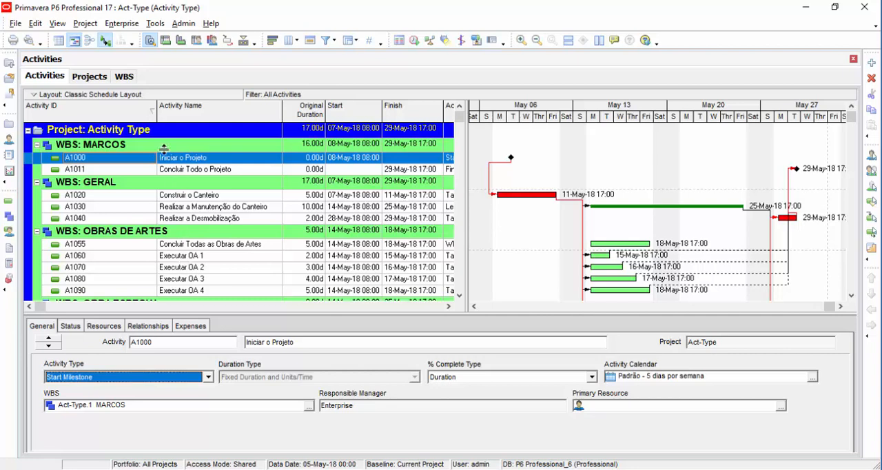
left_click_drag(157, 110, 148, 111)
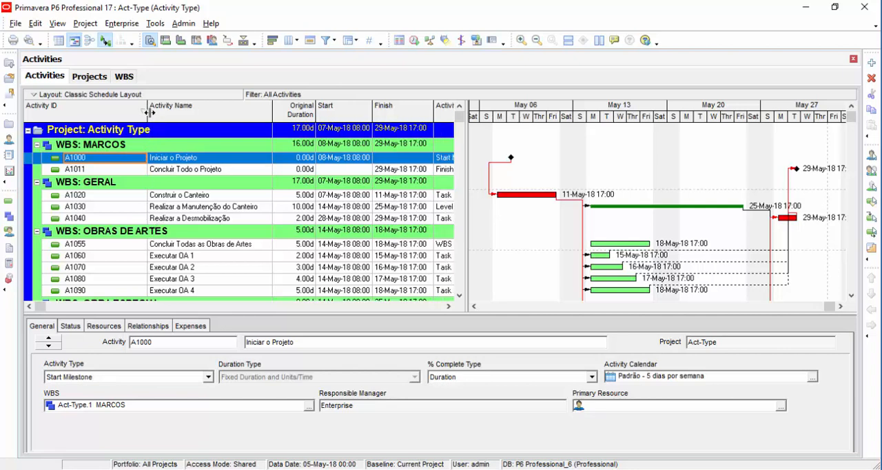
Step: Compare the activity types of the milestones Iniciar o Projeto (A1000) and Concluir Todo o Projeto (A1011)
left_click(238, 160)
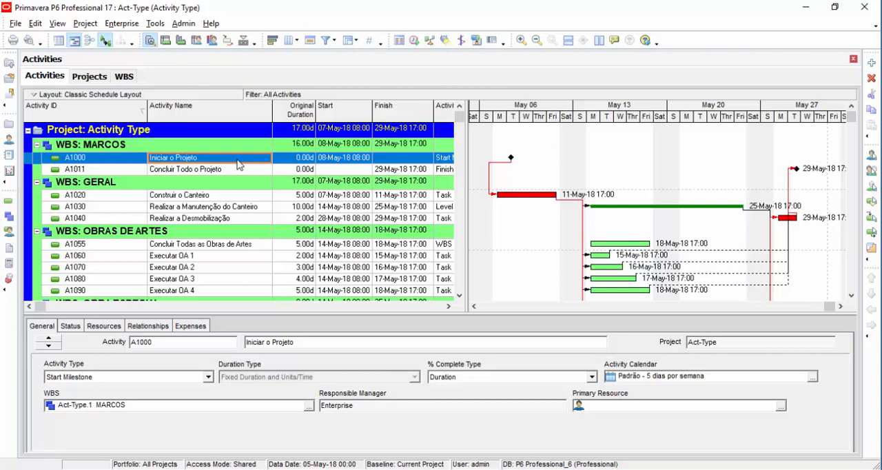
left_click(73, 384)
left_click(73, 385)
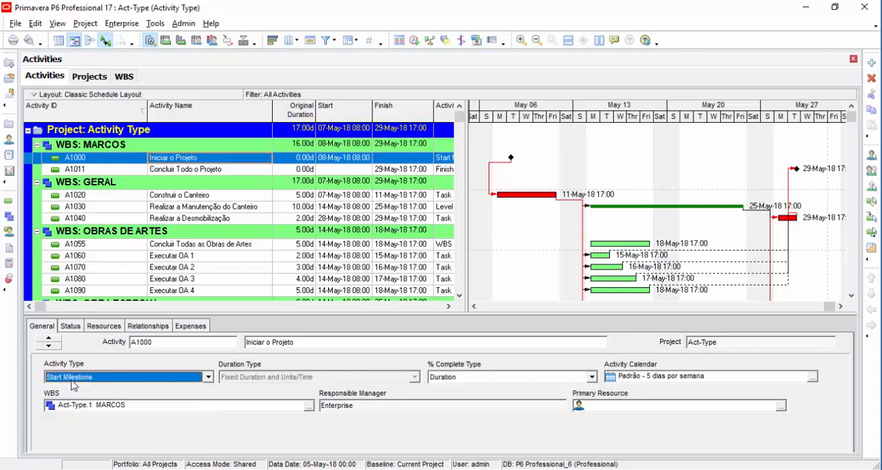
left_click(181, 170)
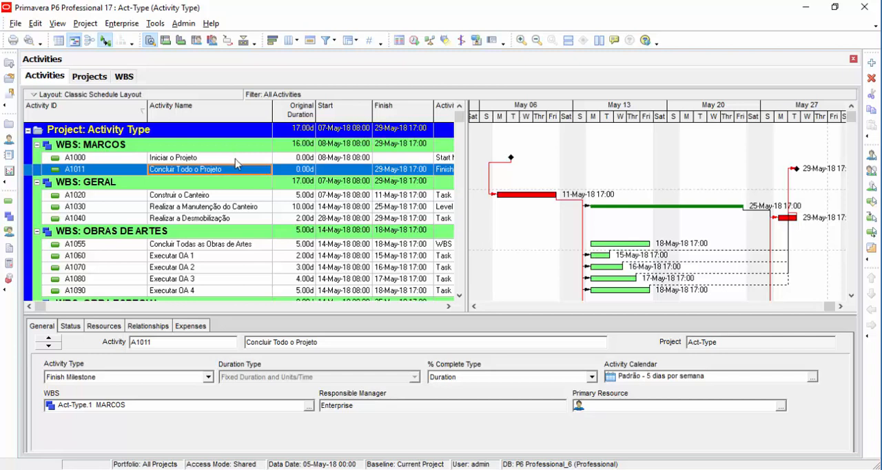
key("Up")
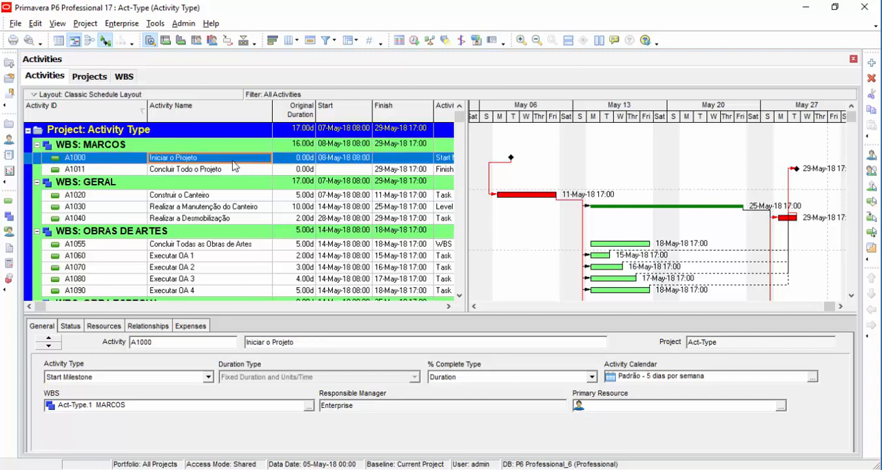
Step: Check the expenses and resource assignments of Iniciar o Projeto (A1000), slightly widening the Budgeted Cost column
left_click(103, 326)
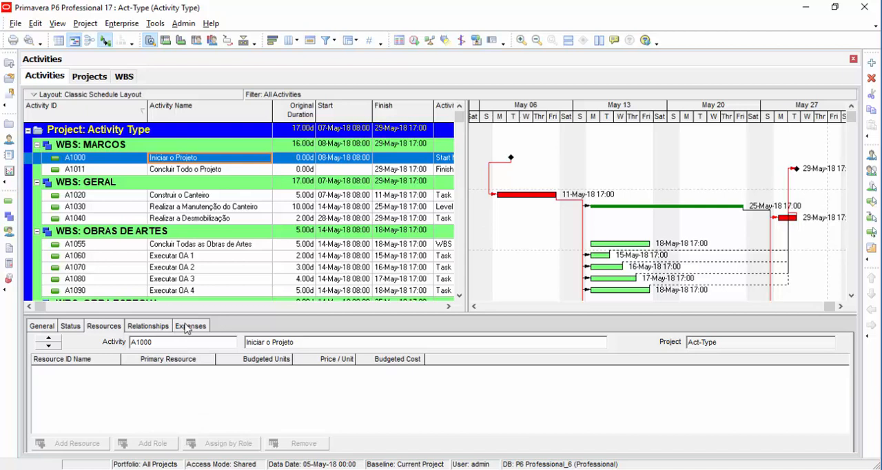
left_click(187, 327)
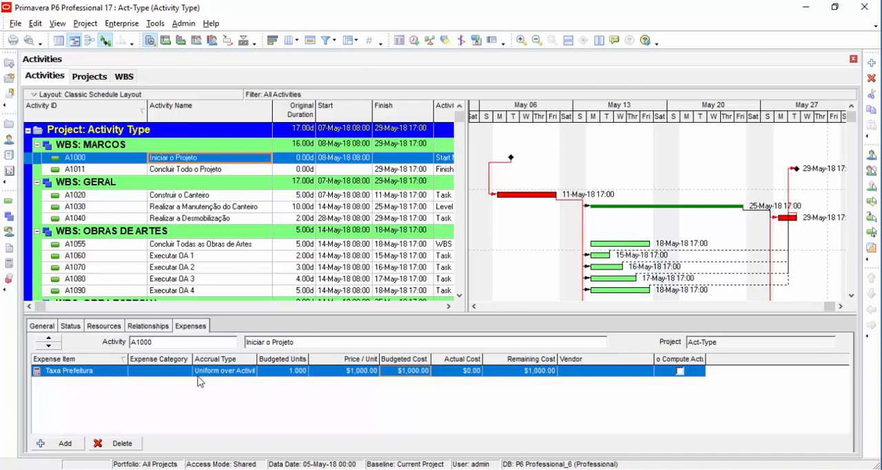
left_click_drag(432, 362, 440, 363)
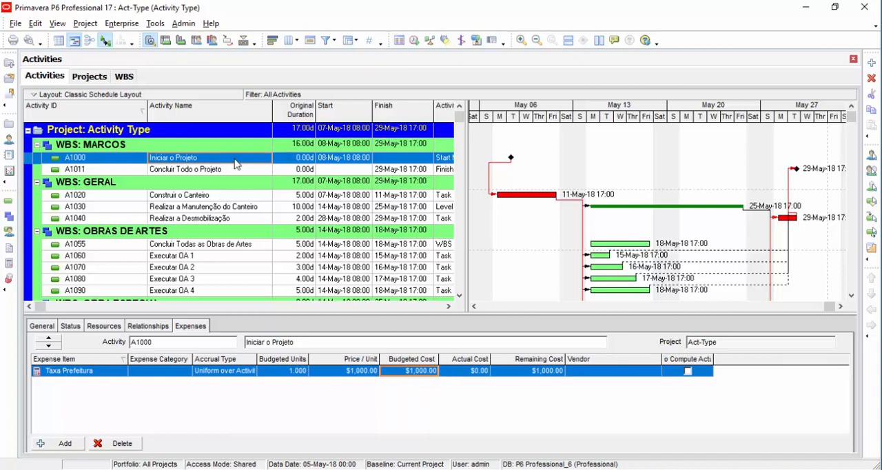
left_click(105, 326)
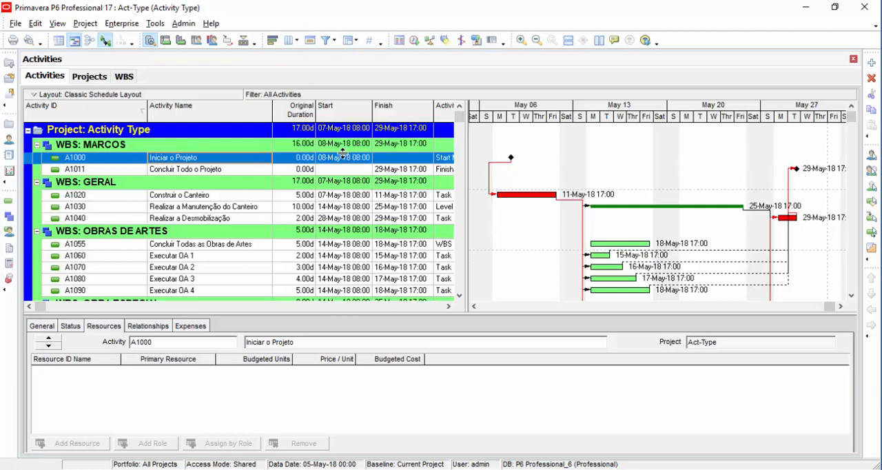
Step: Review the activity type of Construir o Canteiro (A1020) and widen the activity table to show the full Activity Type column
left_click(135, 197)
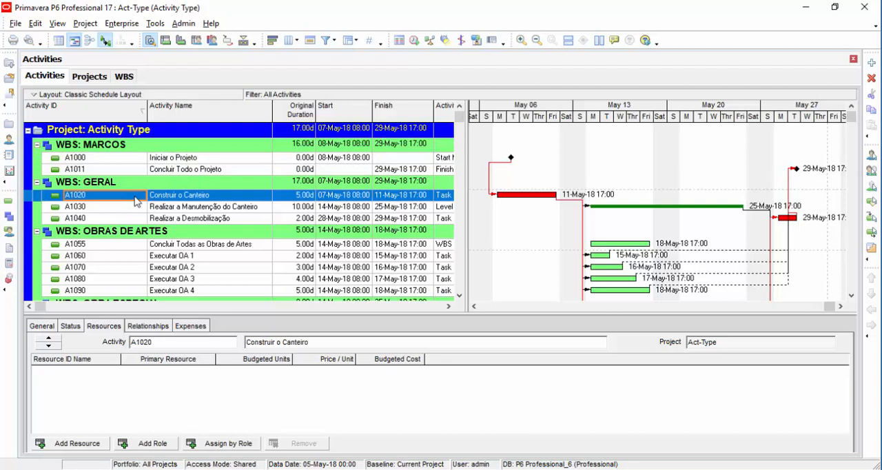
left_click(44, 326)
left_click(125, 381)
left_click(124, 381)
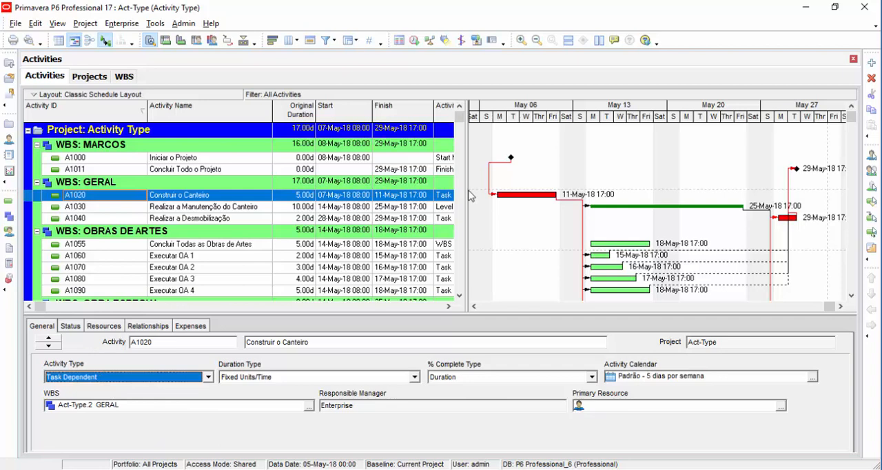
left_click_drag(558, 190, 557, 192)
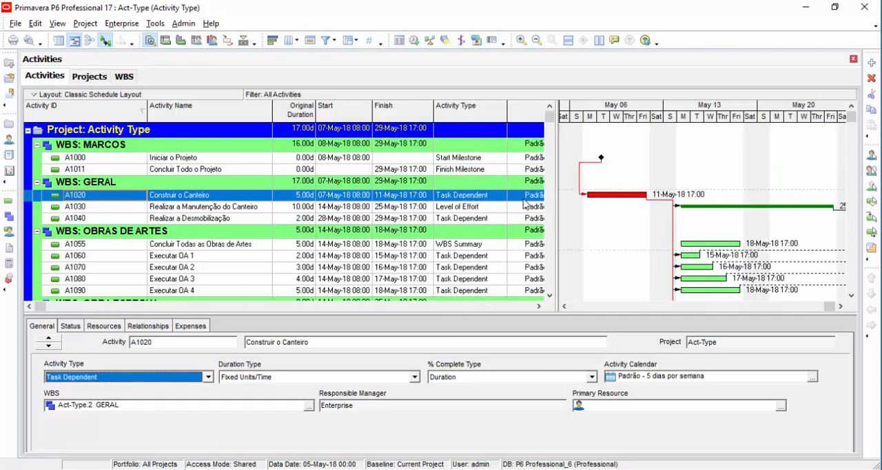
left_click(525, 199)
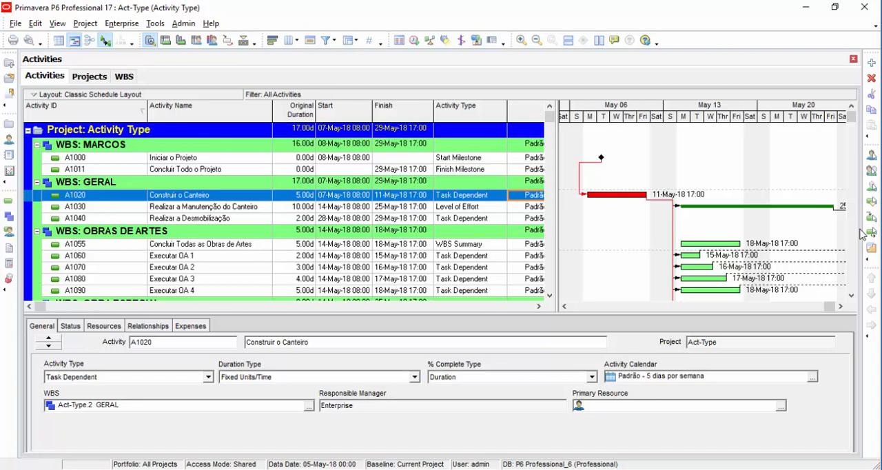
Step: Examine the predecessors and successors of Realizar a Manutenção do Canteiro (A1030)
left_click(236, 208)
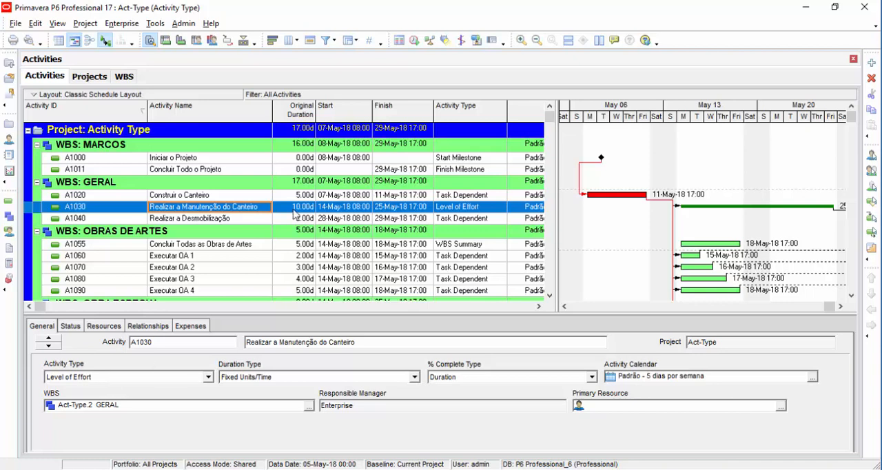
left_click(147, 327)
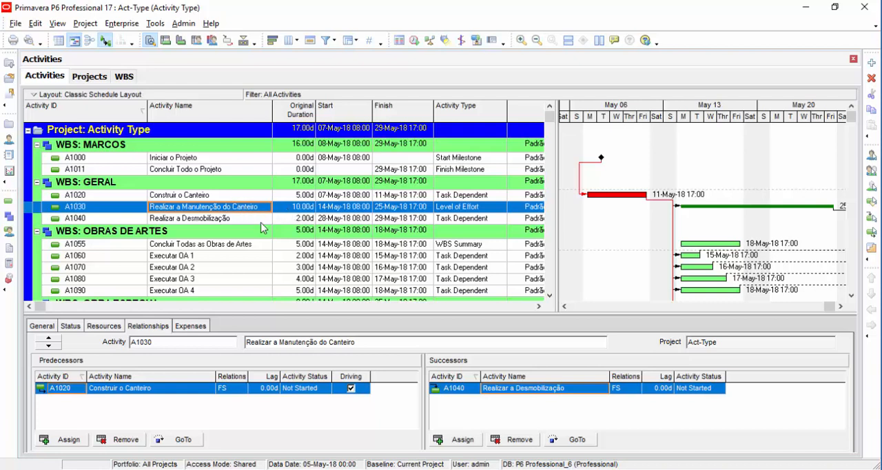
Step: Set the original duration of Realizar a Manutenção do Canteiro (A1030) to 5 days and reschedule the project using the existing data date
left_click(282, 209)
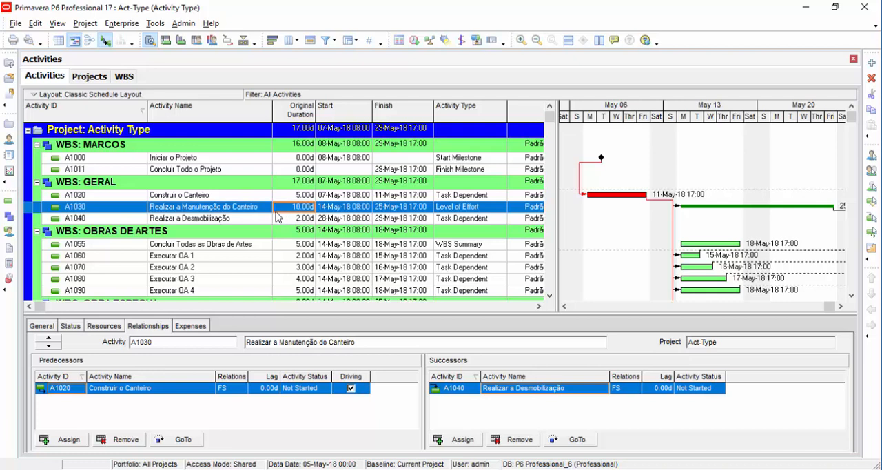
type("5")
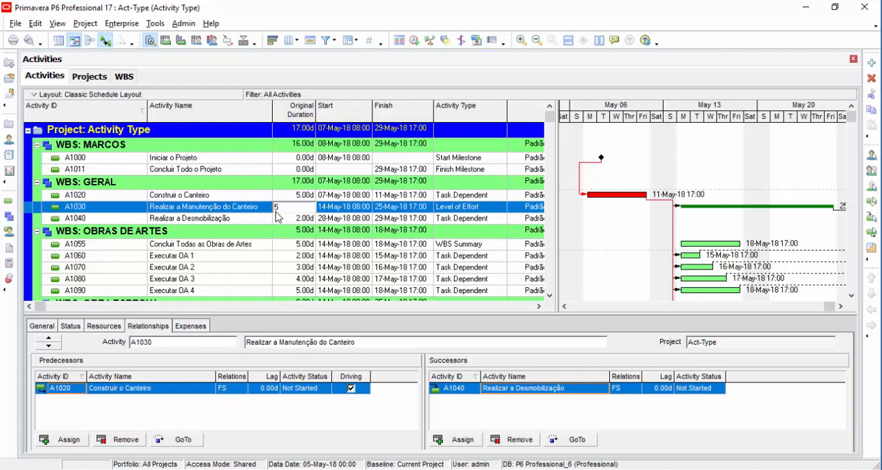
key("Return")
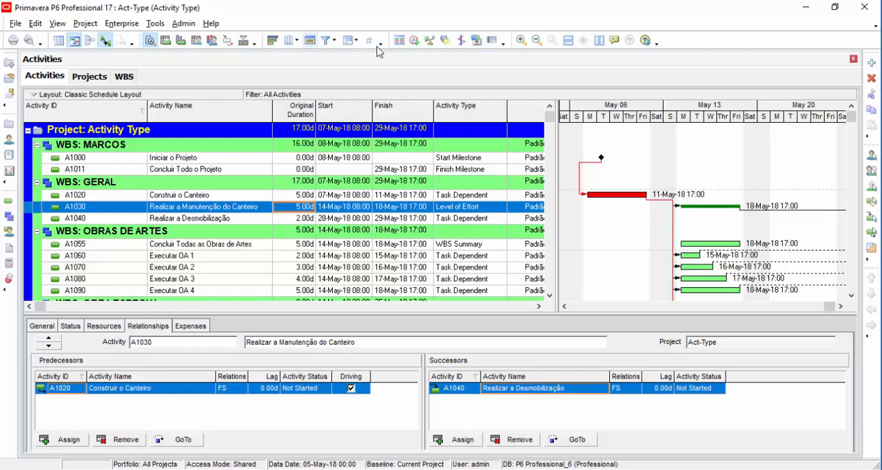
left_click(414, 40)
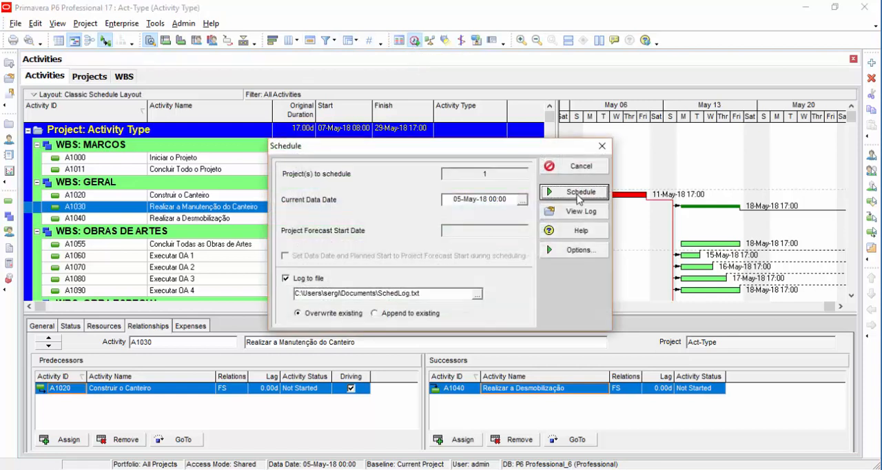
left_click(580, 193)
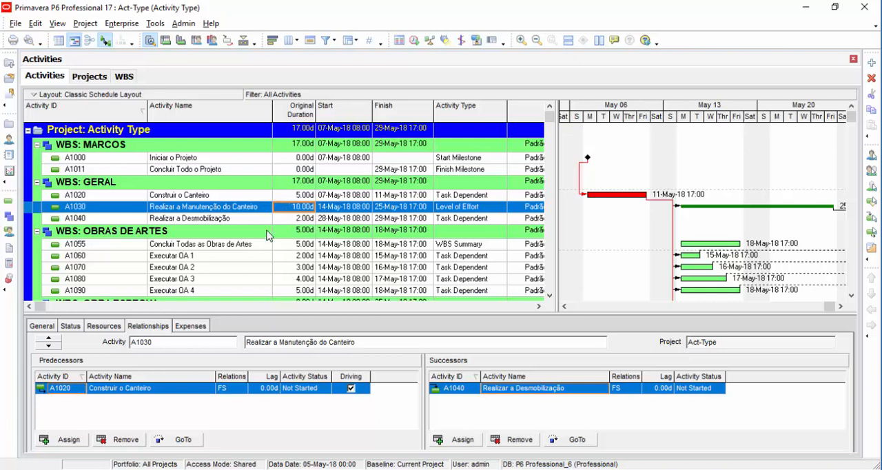
Step: Review the general details of A1040 and the activity type options available for Realizar a Manutenção do Canteiro (A1030)
left_click(36, 328)
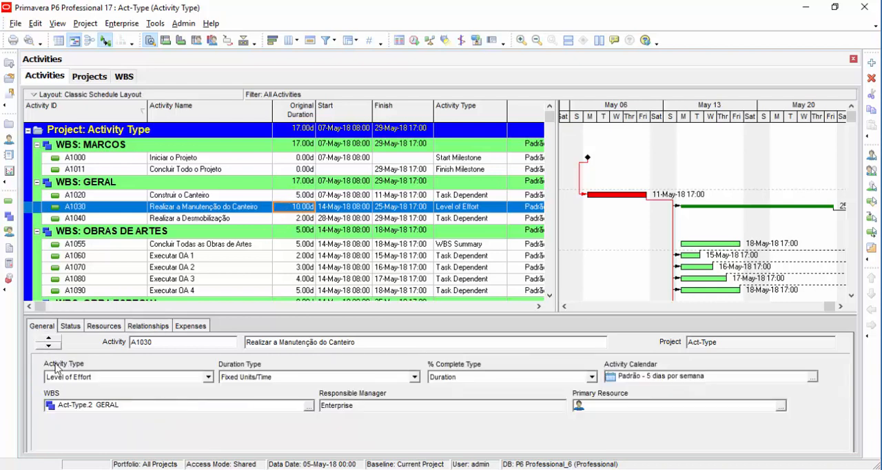
left_click(181, 218)
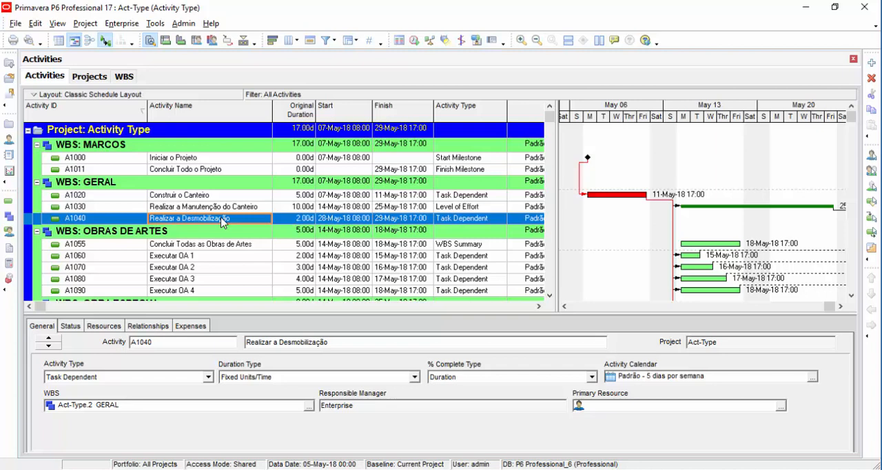
left_click(175, 207)
left_click(113, 376)
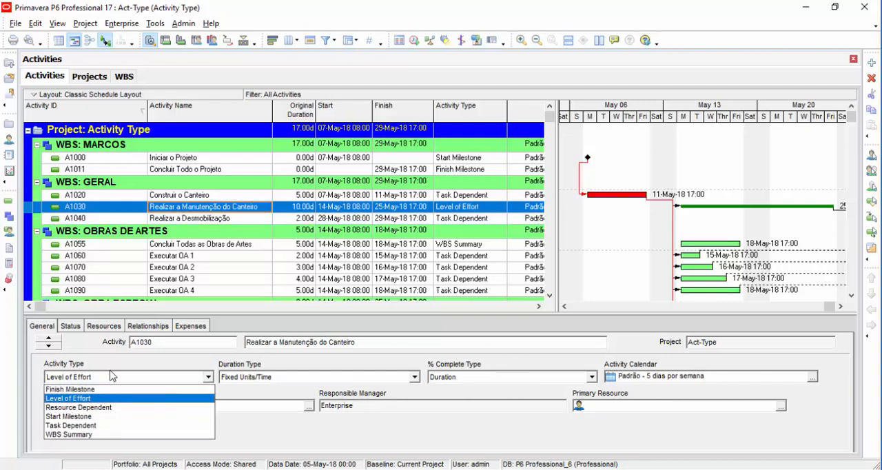
left_click(113, 376)
left_click(110, 375)
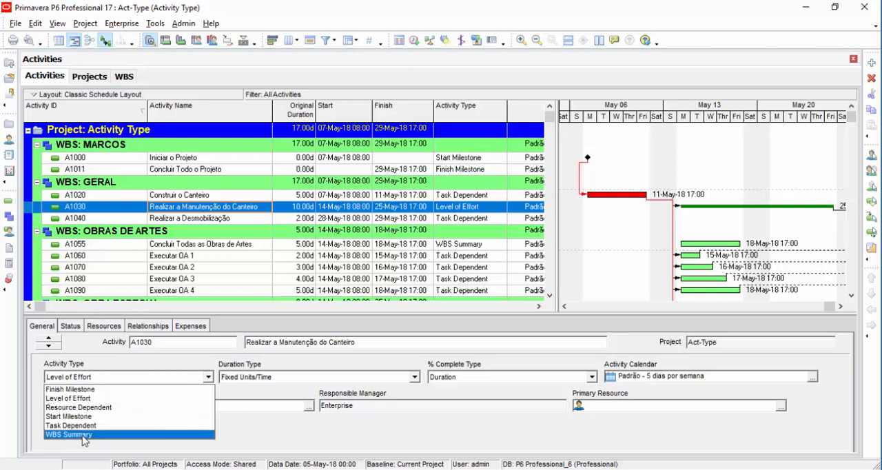
key("Escape")
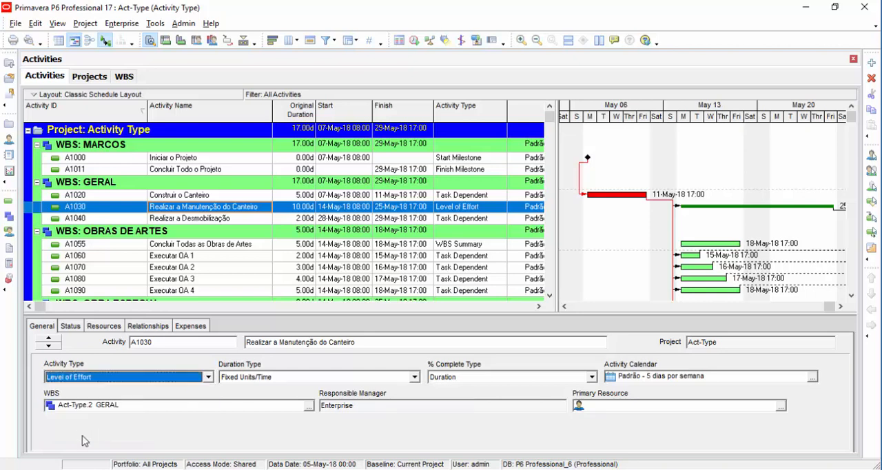
Step: Compare the activity types of Executar OA 1, Executar OA 4 and Concluir Todas as Obras de Artes under OBRAS DE ARTES
left_click(186, 259)
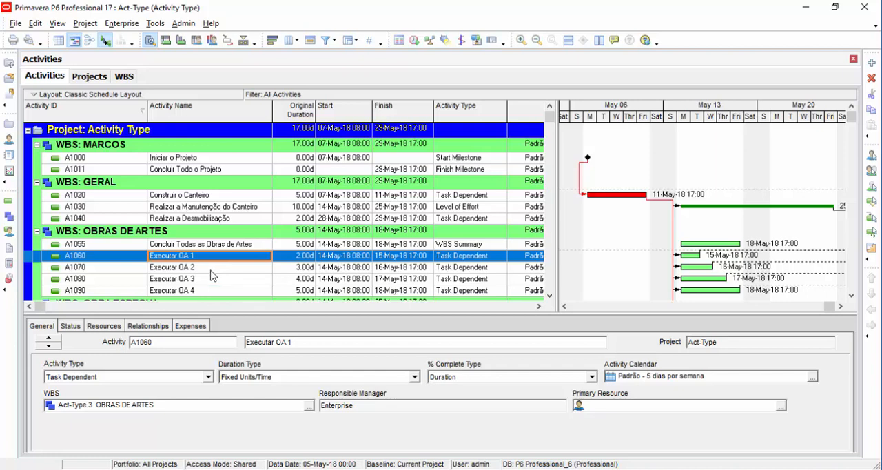
scroll(203, 297, "down", 1)
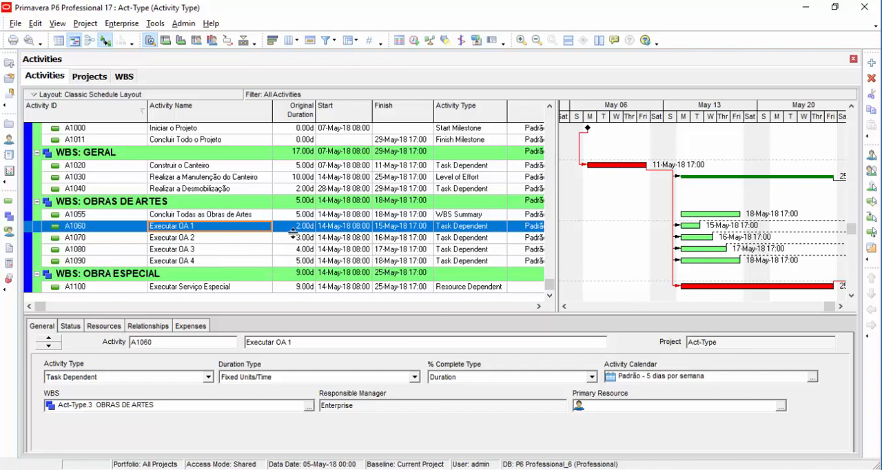
left_click(246, 262)
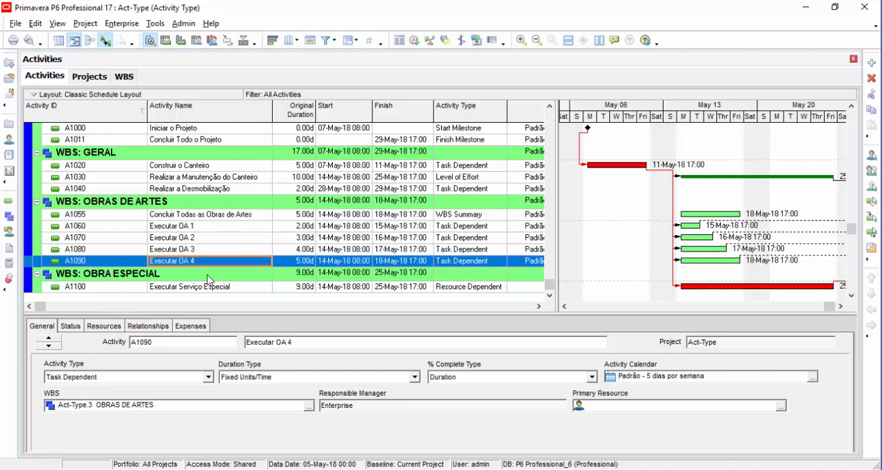
left_click(235, 217)
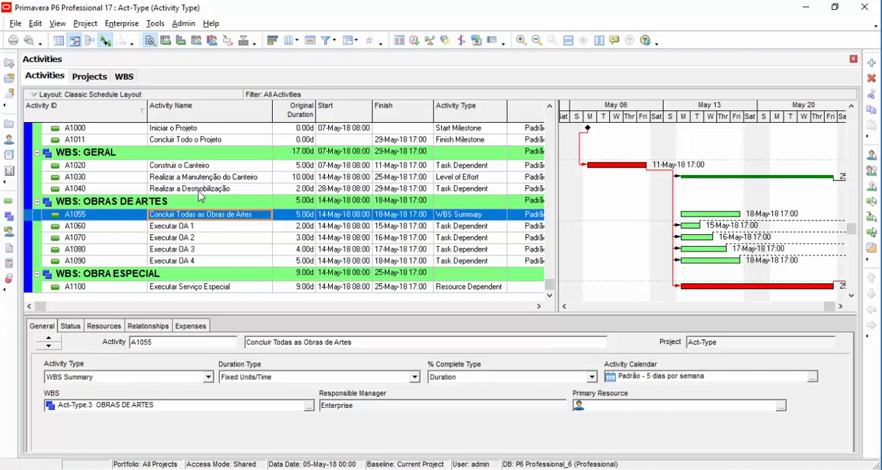
Step: Compare the predecessors and successors of Concluir Todas as Obras de Artes (A1055) and Executar OA 1 (A1060)
left_click(142, 327)
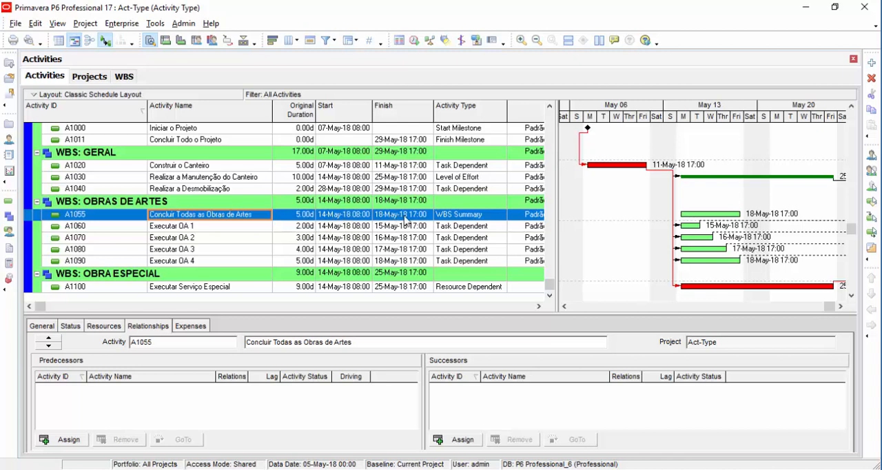
left_click(324, 226)
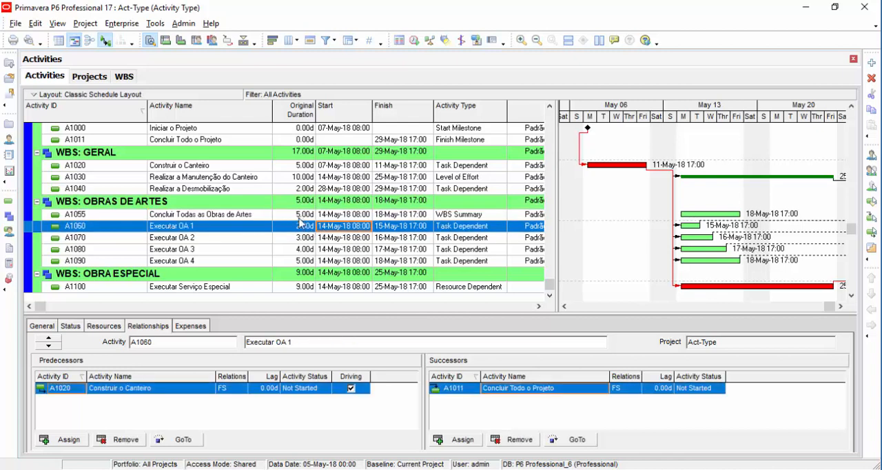
Step: Set the original duration of Concluir Todas as Obras de Artes (A1055) to 10 days and reschedule the project
left_click(299, 218)
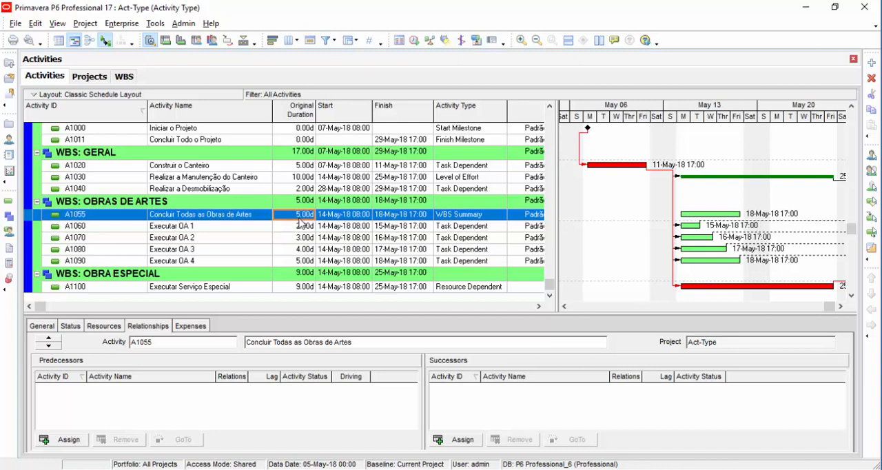
type("10")
key("Return")
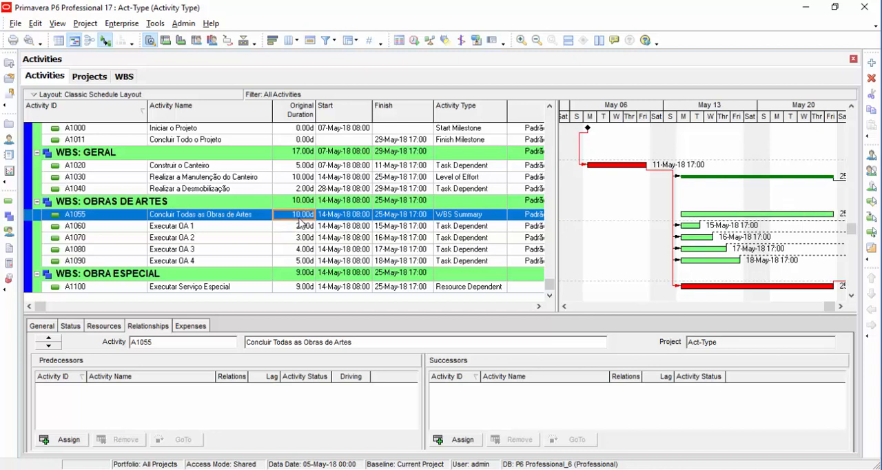
left_click(413, 41)
left_click(566, 193)
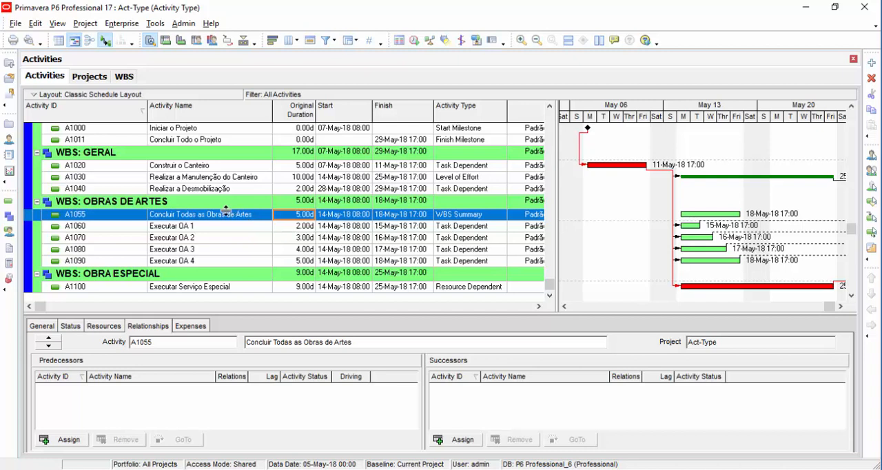
Step: Compare the OBRAS DE ARTES WBS band with its WBS Summary activity A1055 and review that activity's general details
left_click(175, 205)
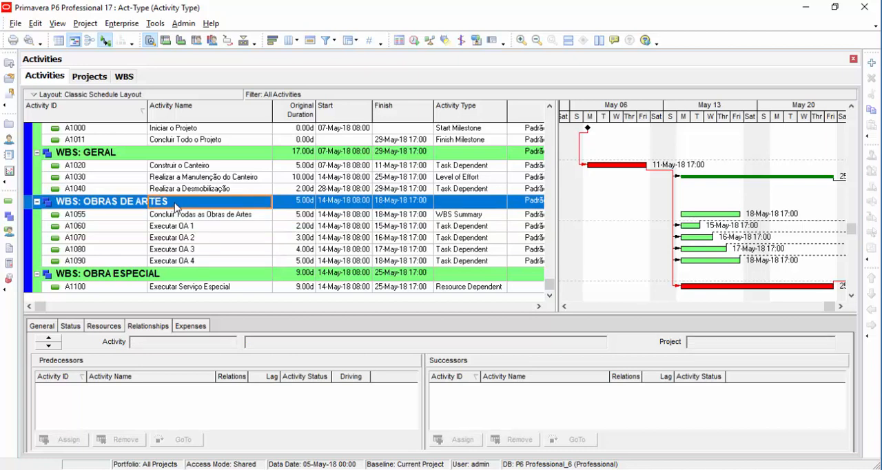
left_click(210, 218)
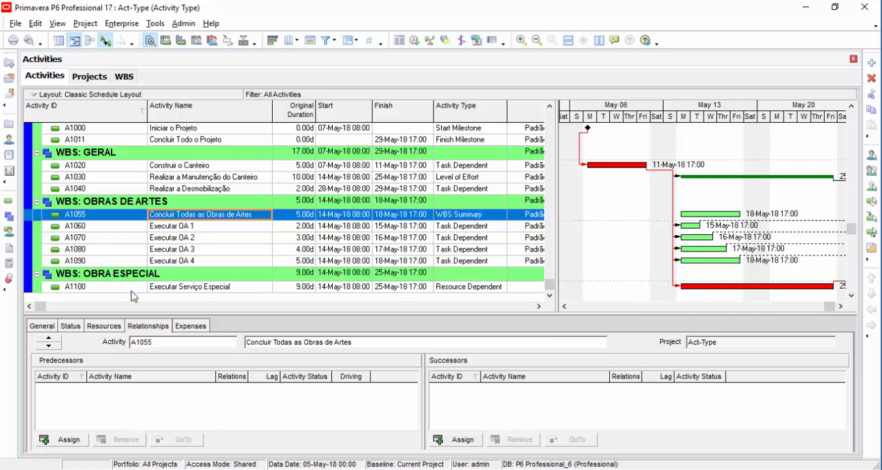
left_click(40, 326)
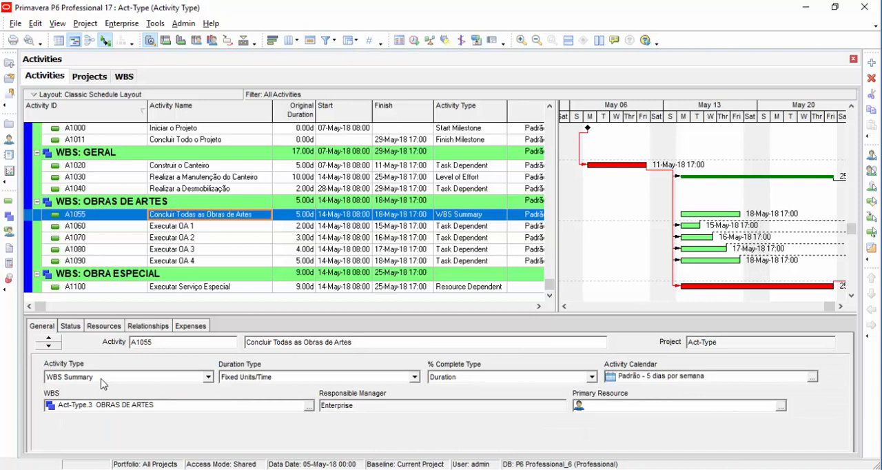
left_click(201, 202)
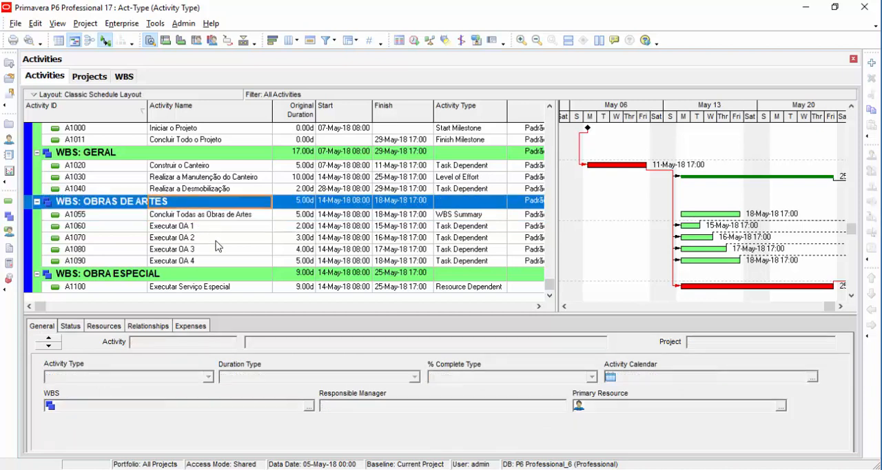
Step: Review the general details, calendar and assigned resource of Executar Serviço Especial (A1100), widening the activity table to expose the Calendar column
left_click(231, 287)
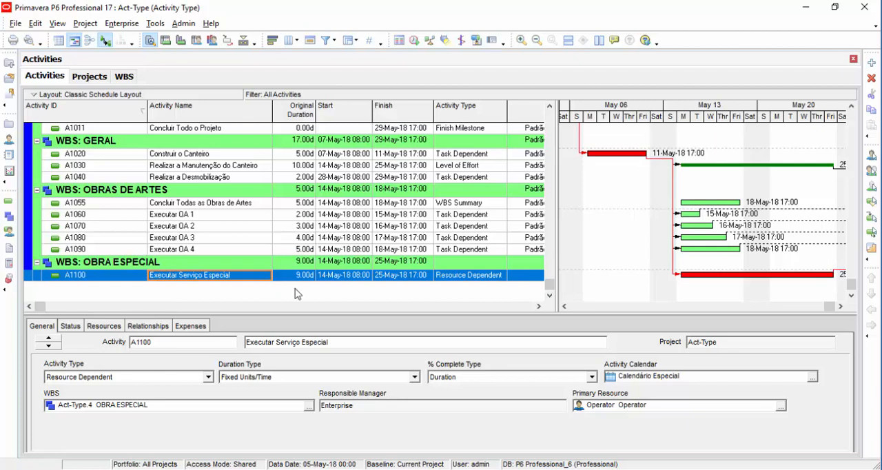
left_click(539, 307)
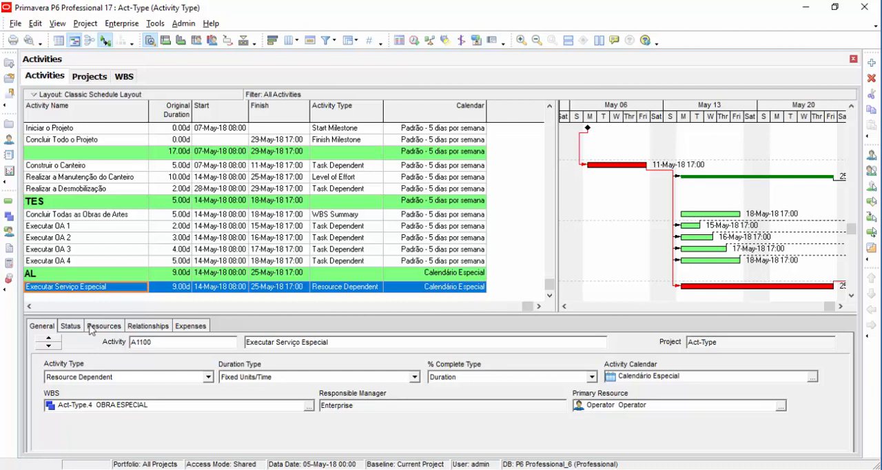
left_click_drag(528, 306, 29, 317)
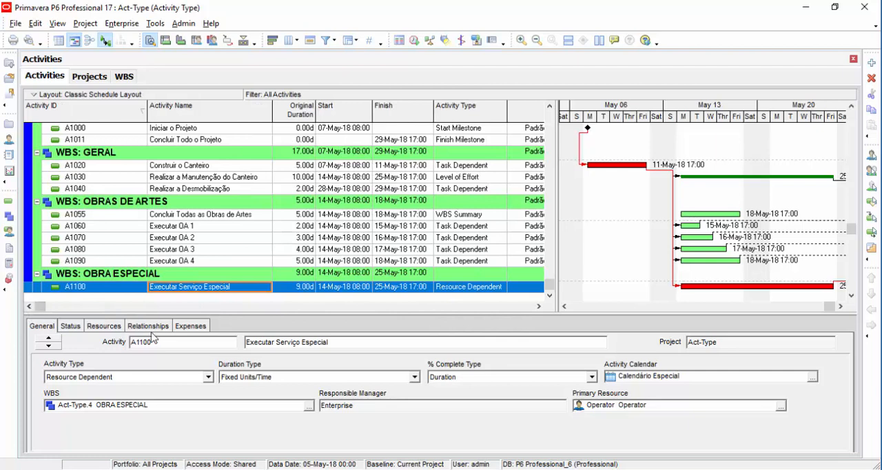
left_click(103, 327)
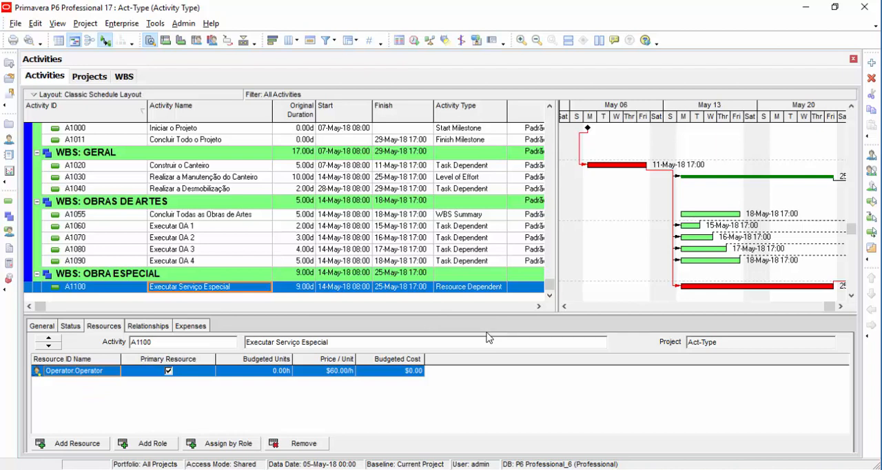
left_click(41, 327)
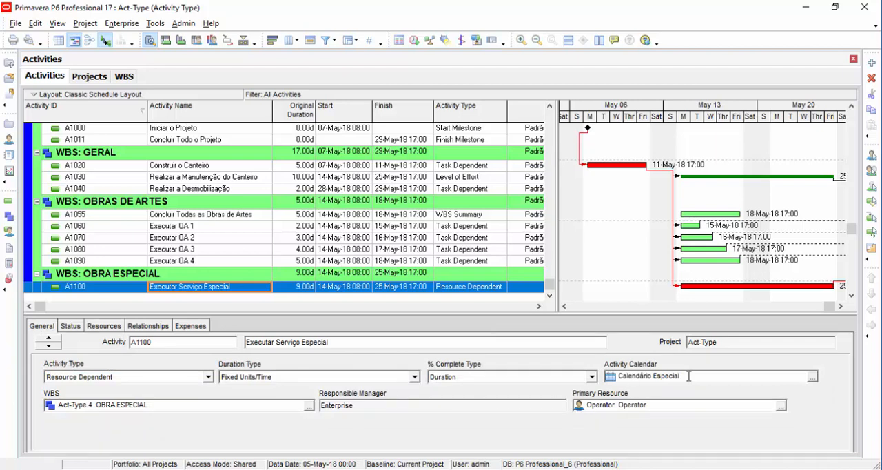
left_click(103, 326)
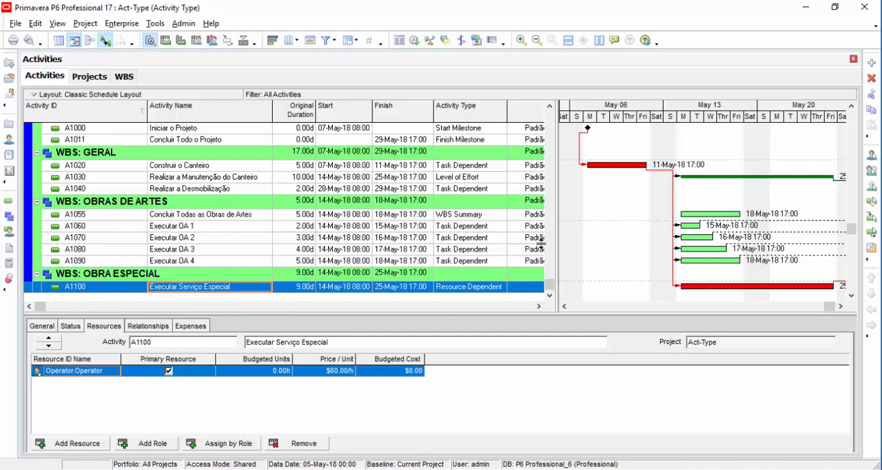
left_click_drag(557, 243, 641, 245)
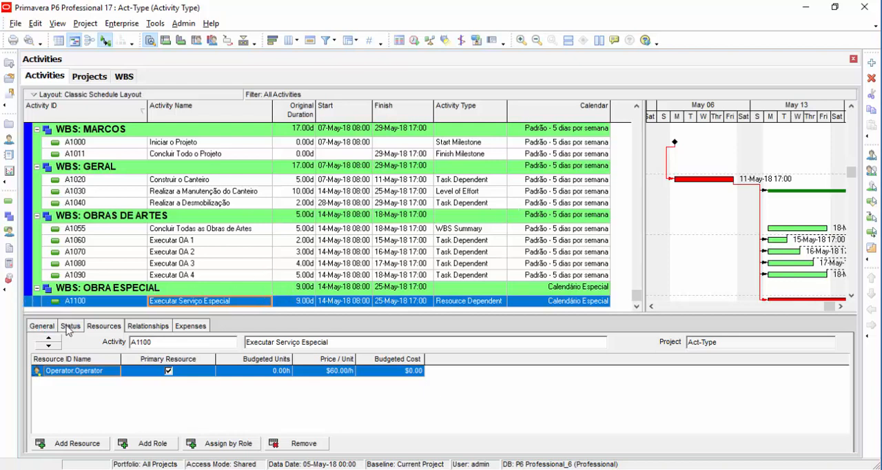
Step: Examine the May 2018 days and standard weekly work hours of the global calendar Calendário Especial
left_click(122, 23)
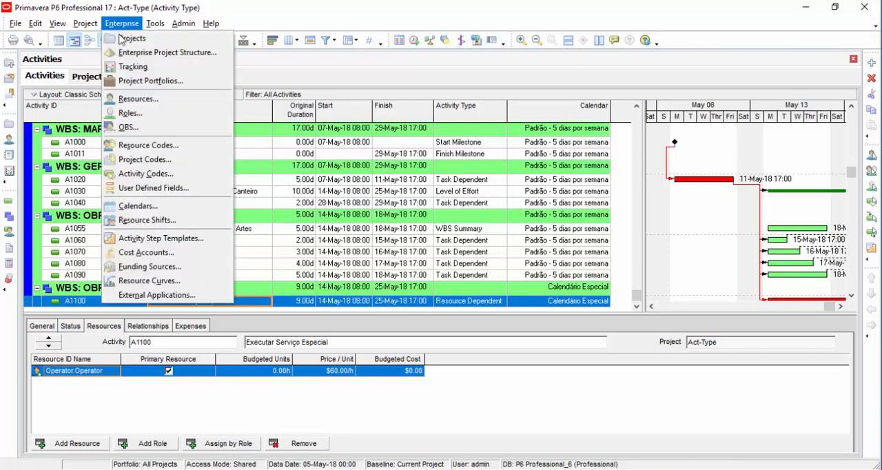
left_click(132, 206)
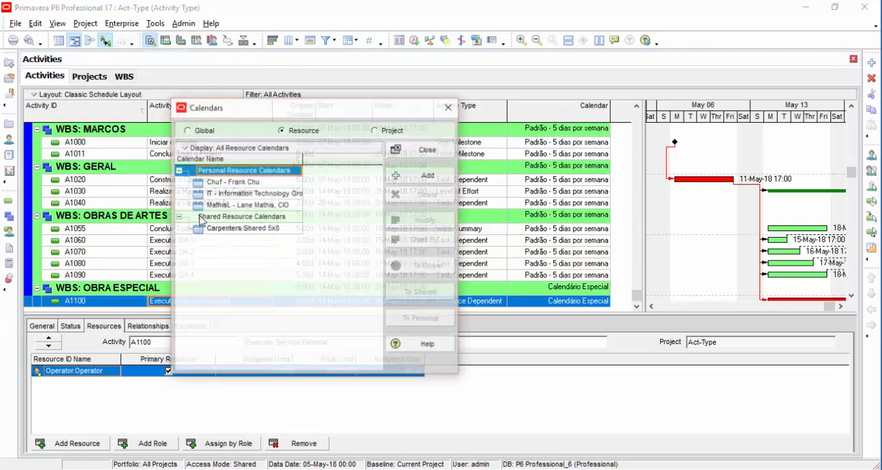
left_click(204, 130)
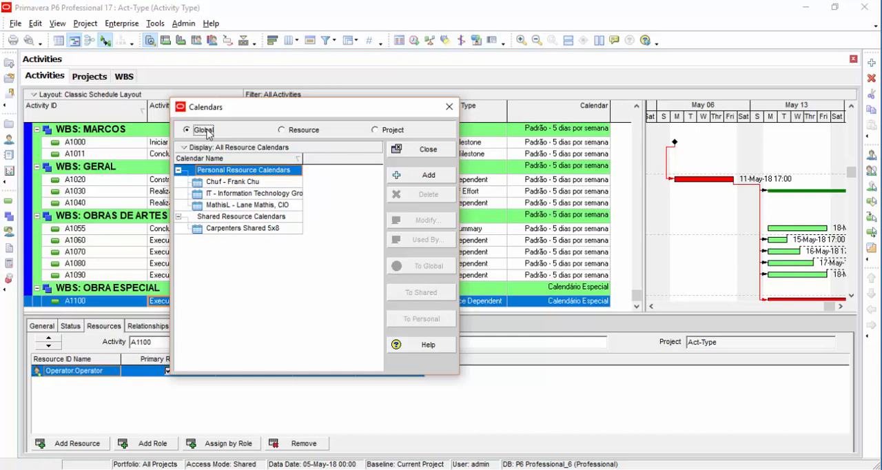
left_click(228, 229)
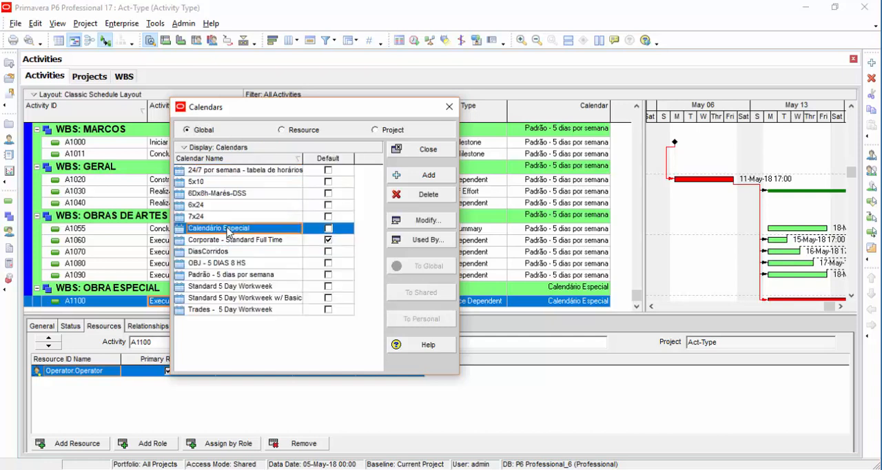
left_click(441, 222)
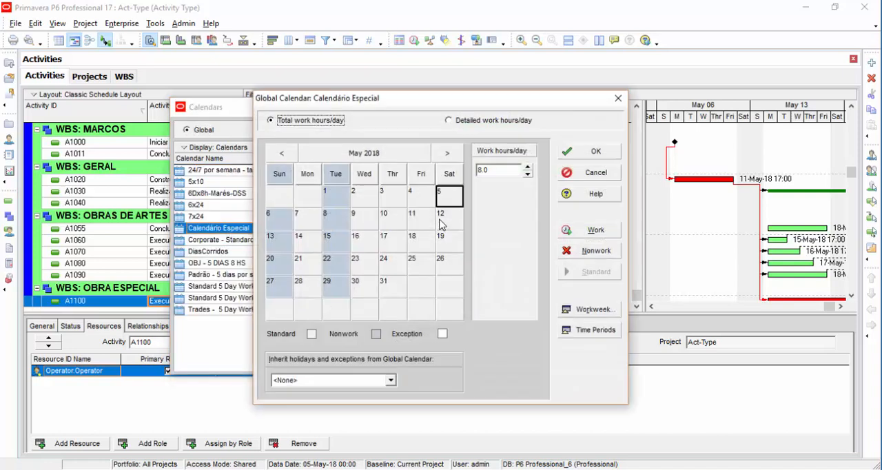
left_click(335, 297)
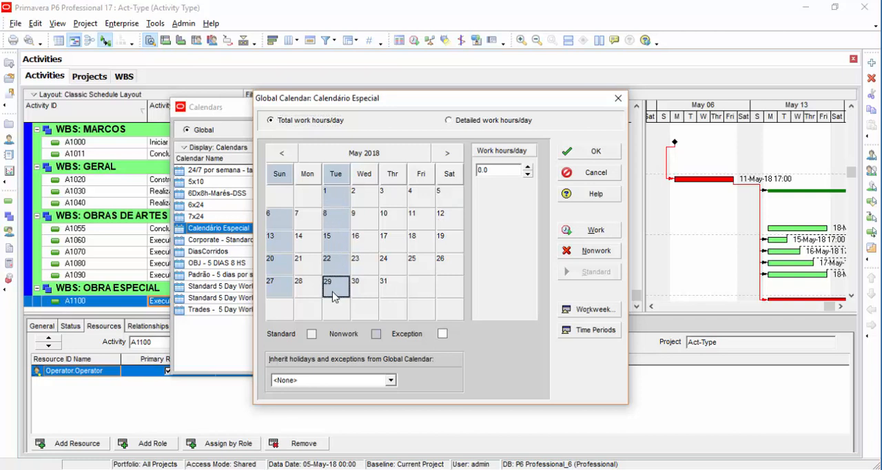
left_click(590, 309)
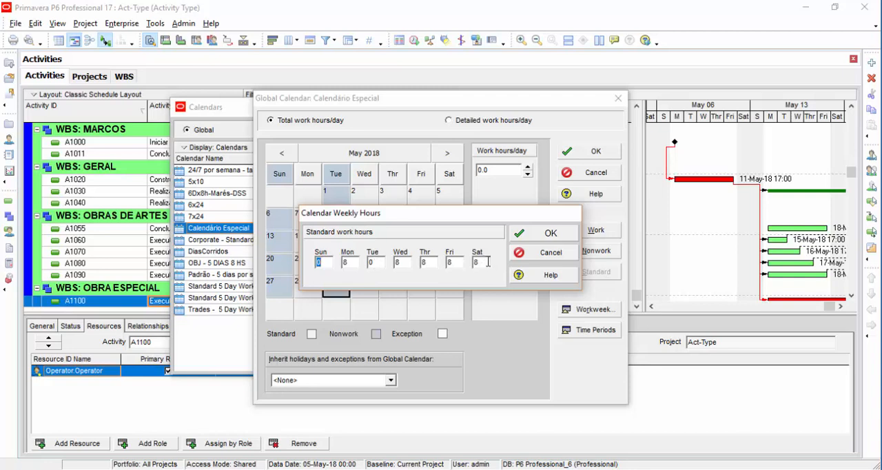
left_click(522, 254)
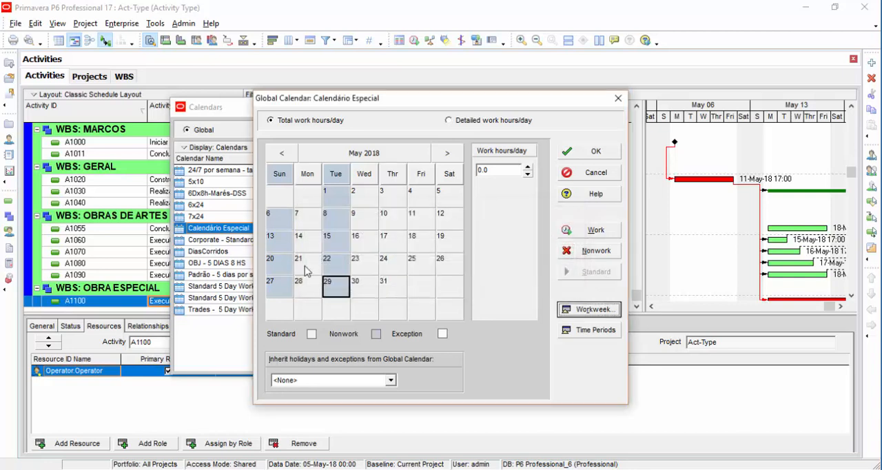
left_click(590, 153)
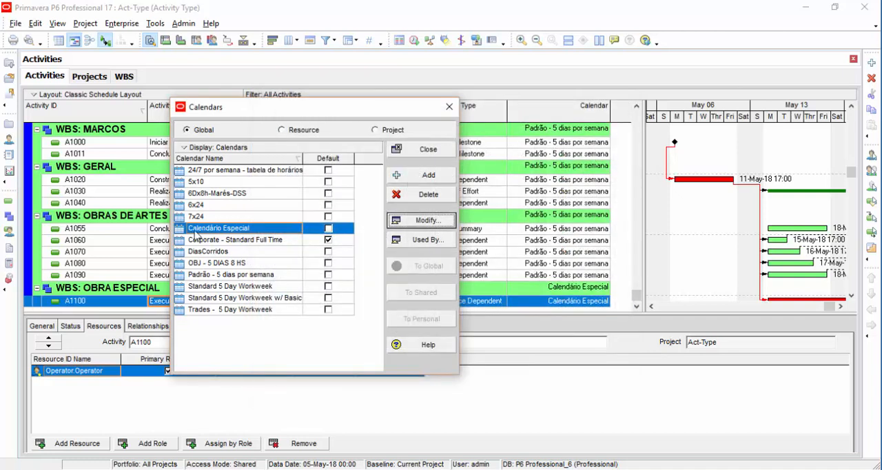
Step: Start adding a personal resource calendar and choose Operator as its resource
left_click_drag(276, 110, 392, 87)
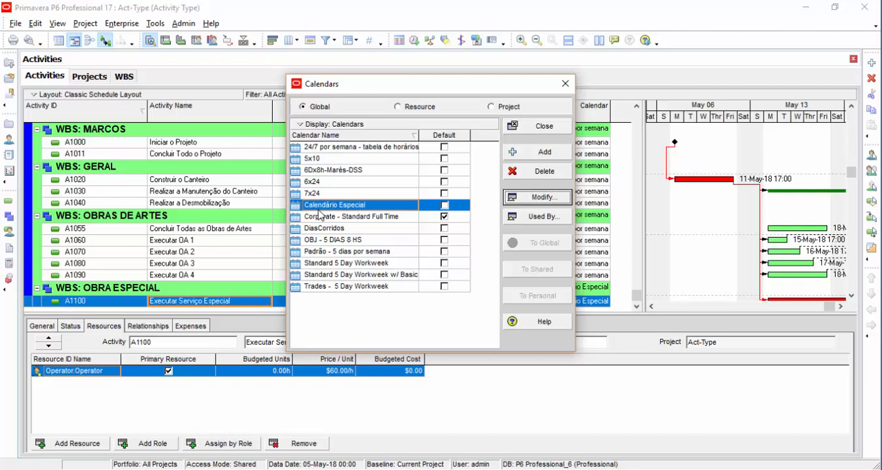
left_click(422, 107)
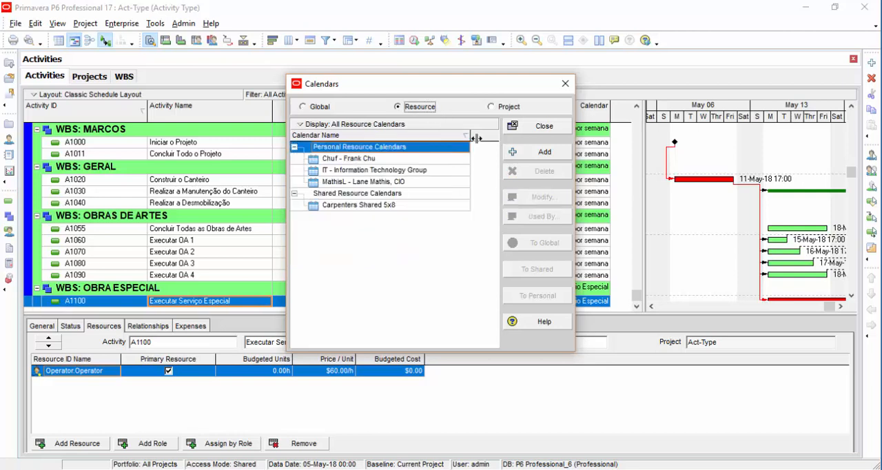
left_click(538, 154)
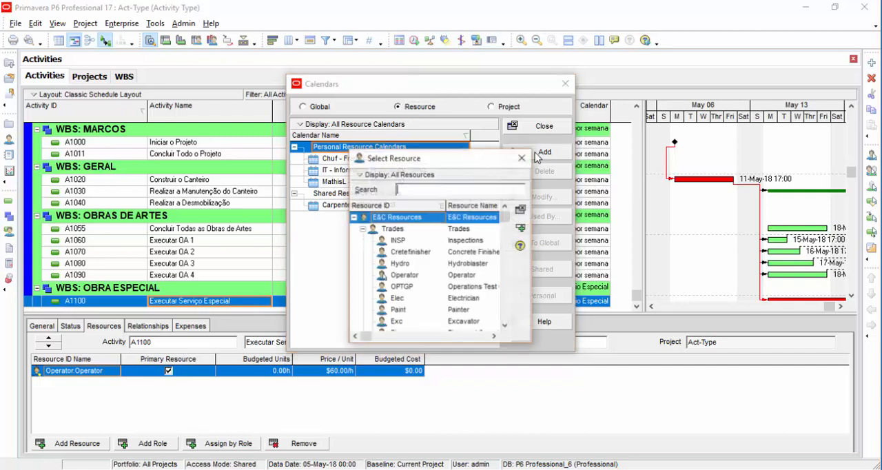
left_click(456, 276)
left_click(520, 228)
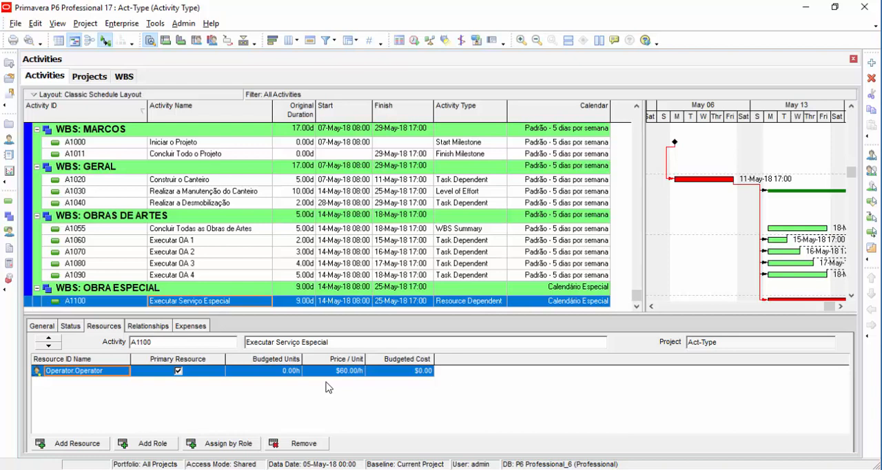
Step: Widen the Gantt chart and examine the bars and relationship lines from Iniciar o Projeto through Executar Serviço Especial
left_click_drag(644, 267, 628, 264)
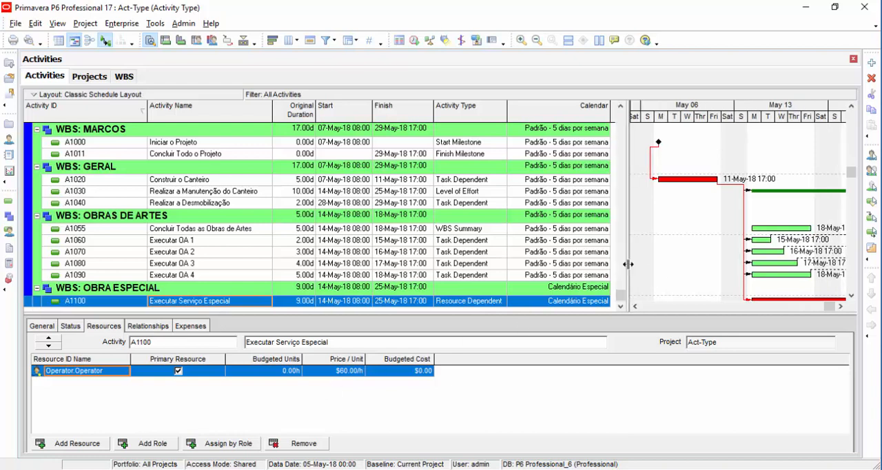
left_click(841, 307)
left_click(841, 307)
left_click(841, 307)
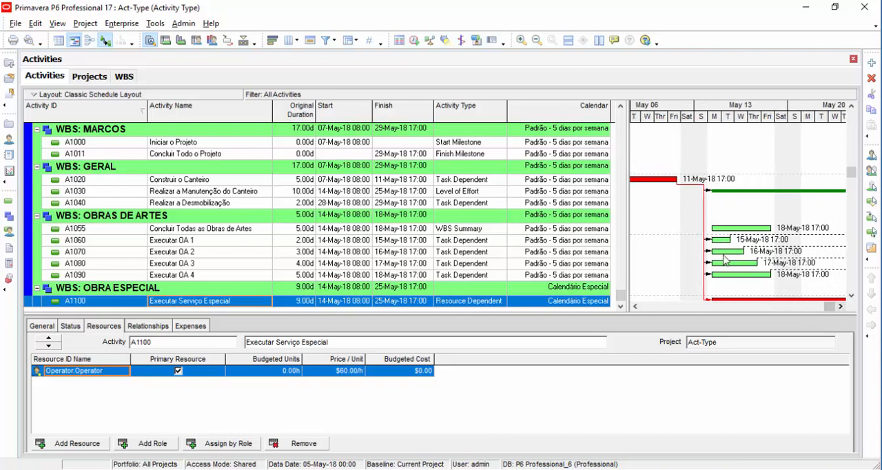
left_click_drag(628, 238, 335, 240)
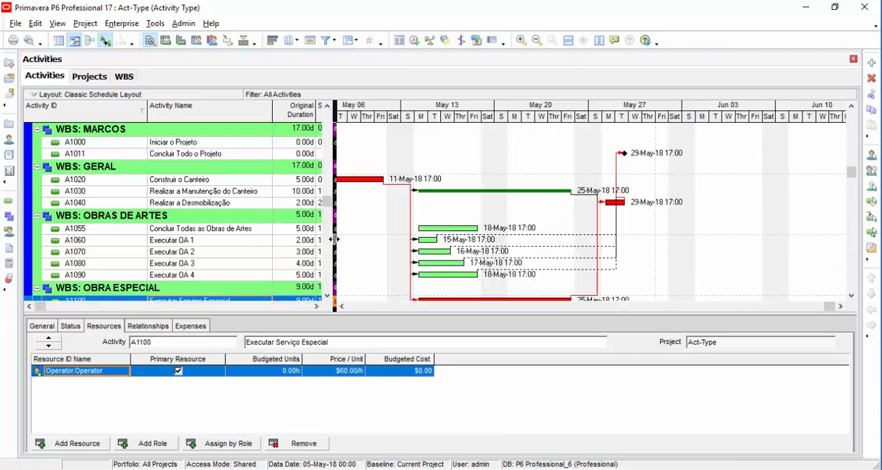
left_click(342, 306)
left_click(342, 306)
left_click(342, 306)
left_click(341, 306)
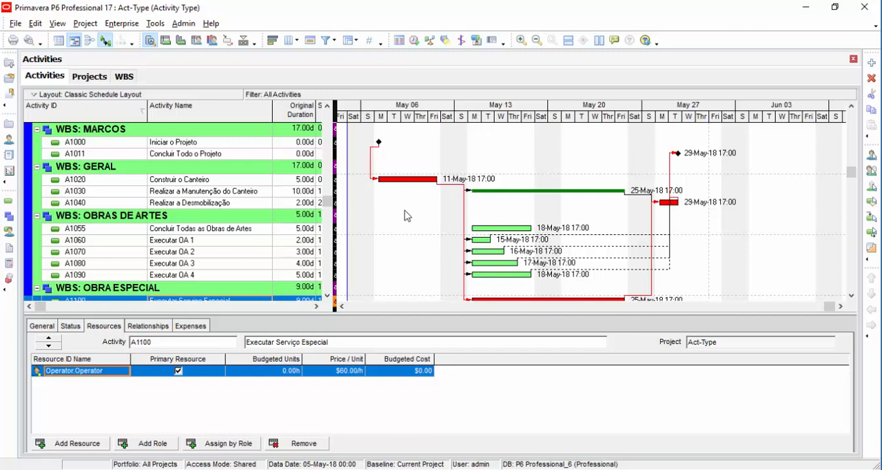
left_click(418, 274)
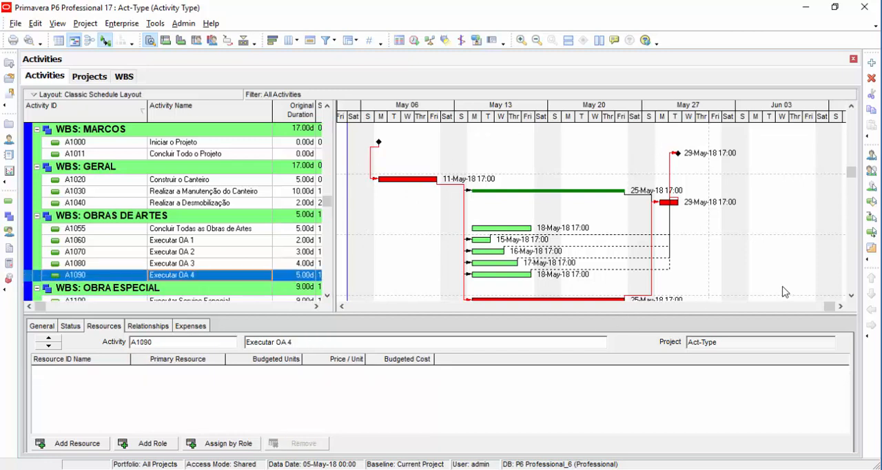
left_click(852, 295)
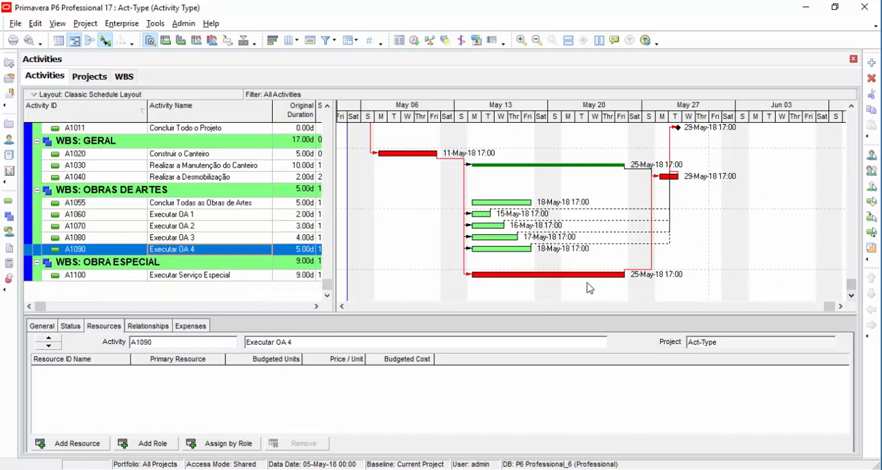
Step: Open the Gantt bar definitions and turn on calendar nonwork time necking for the Critical Remaining Work bar
right_click(396, 226)
left_click(421, 253)
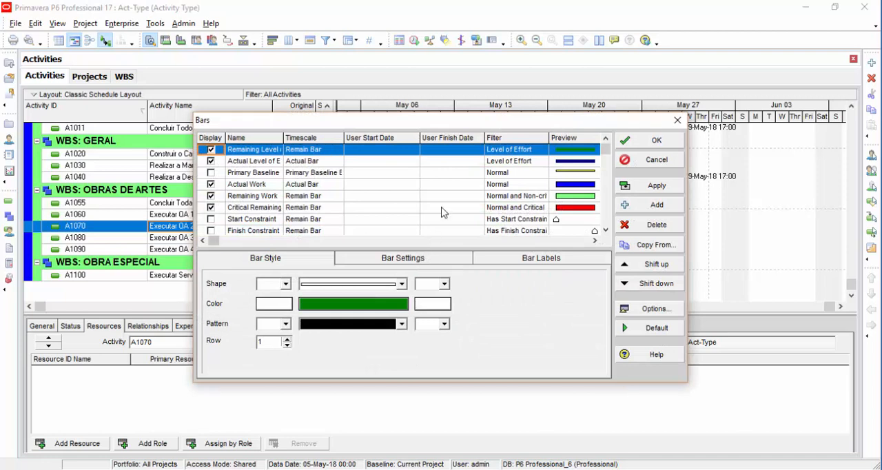
left_click(389, 207)
left_click_drag(398, 117, 312, 5)
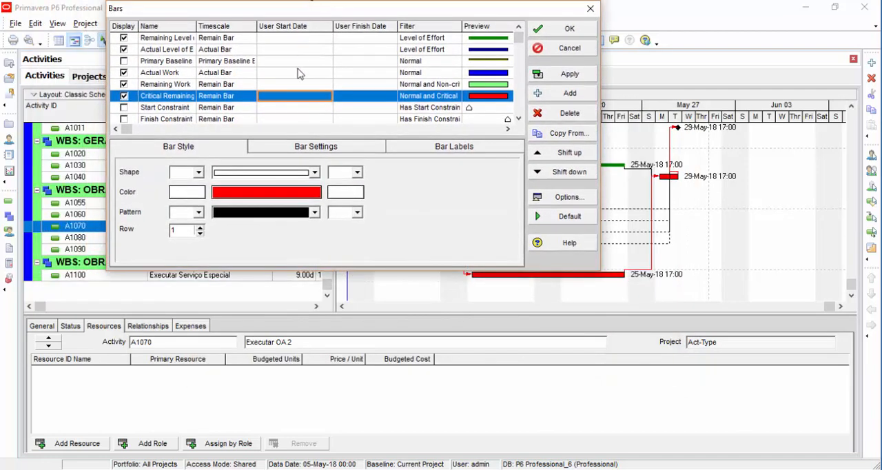
left_click(302, 149)
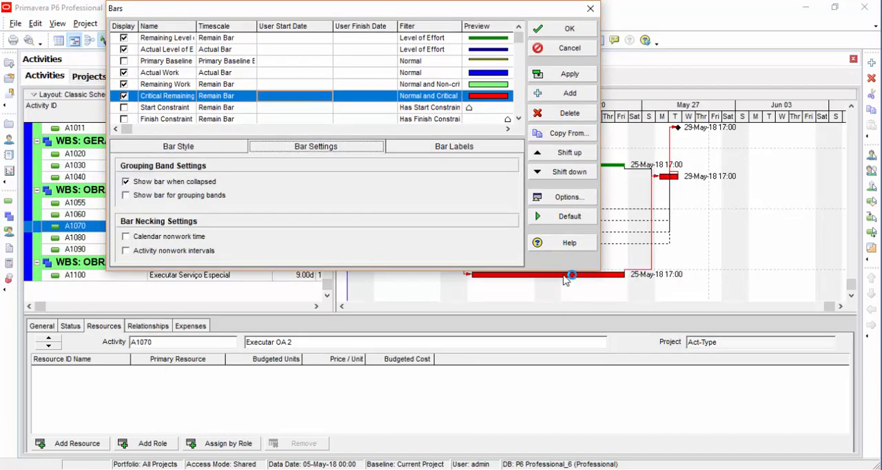
left_click(147, 238)
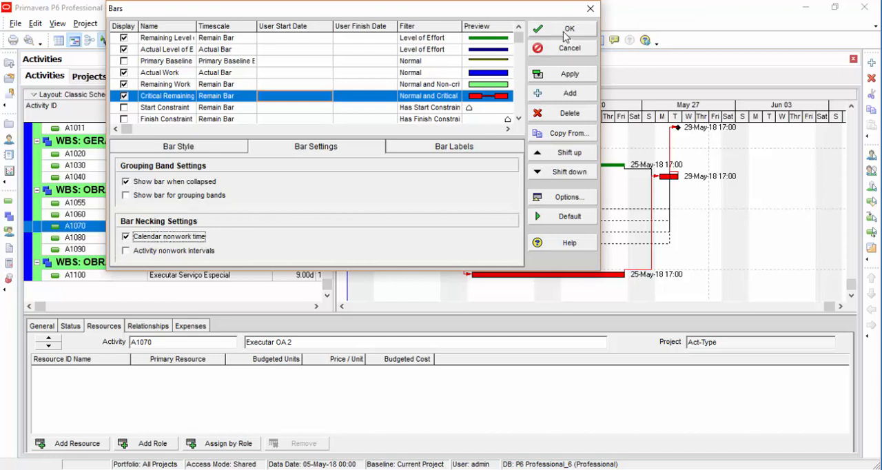
Step: Turn on calendar nonwork time necking for the Remaining Work bar and accept the bar changes
left_click(357, 85)
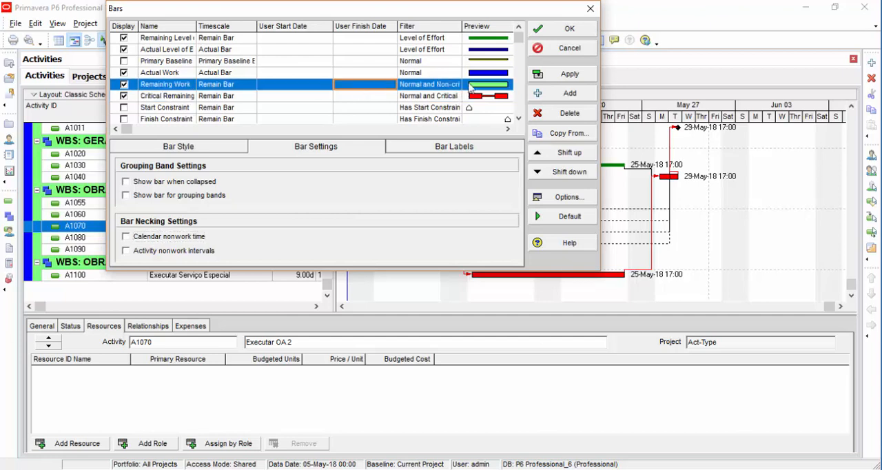
left_click(139, 240)
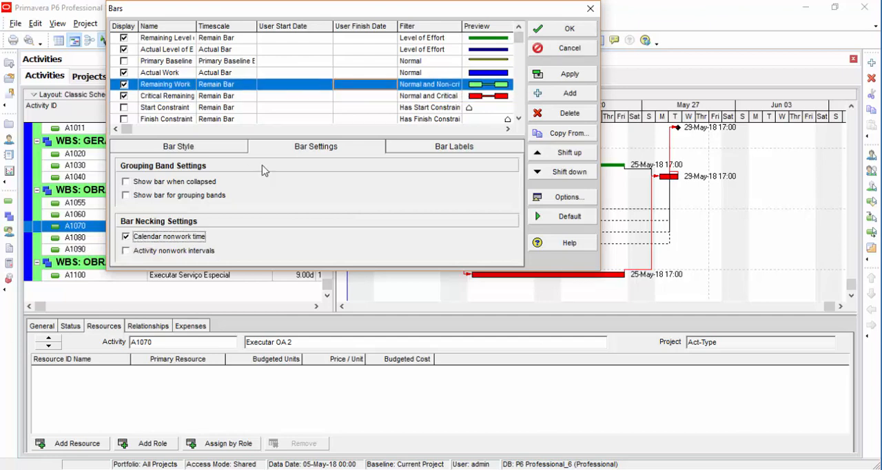
left_click(561, 33)
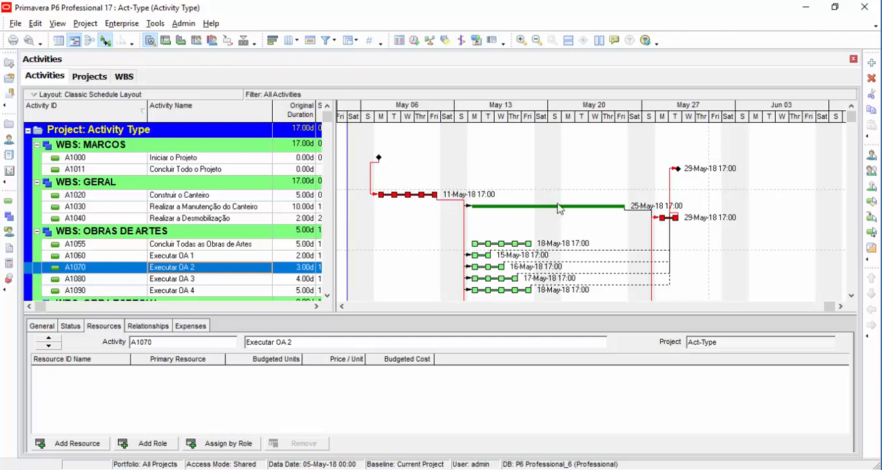
Step: Examine the bar and assigned resource of Executar Serviço Especial (A1100), widening the activity table to expose the Activity Type column
scroll(579, 217, "down", 2)
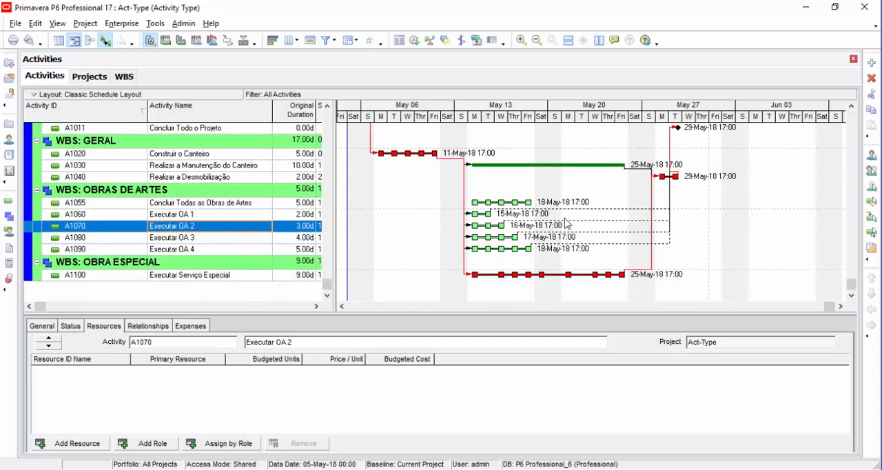
left_click(206, 275)
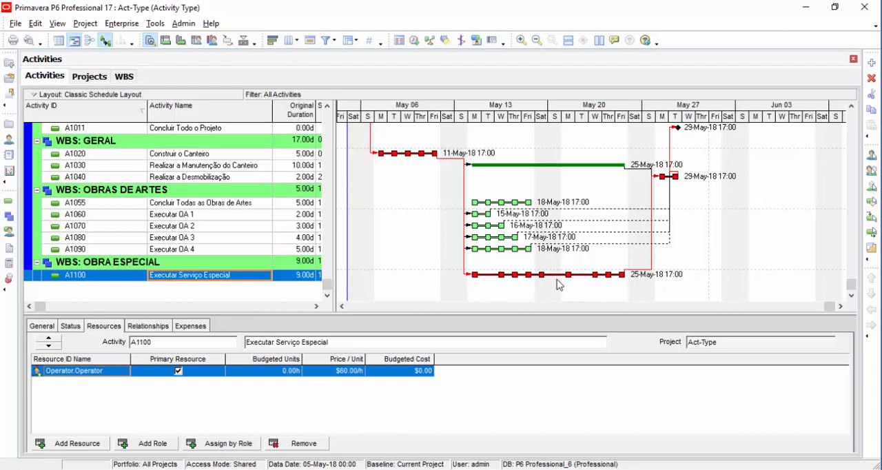
left_click_drag(335, 278, 567, 274)
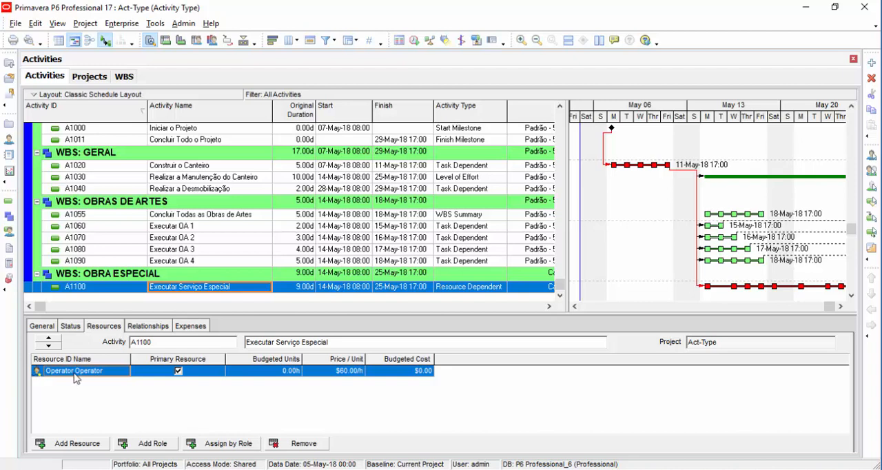
Step: Check the Operator entry among the personal resource calendars, and review the general details of Executar Serviço Especial (A1100)
left_click(124, 23)
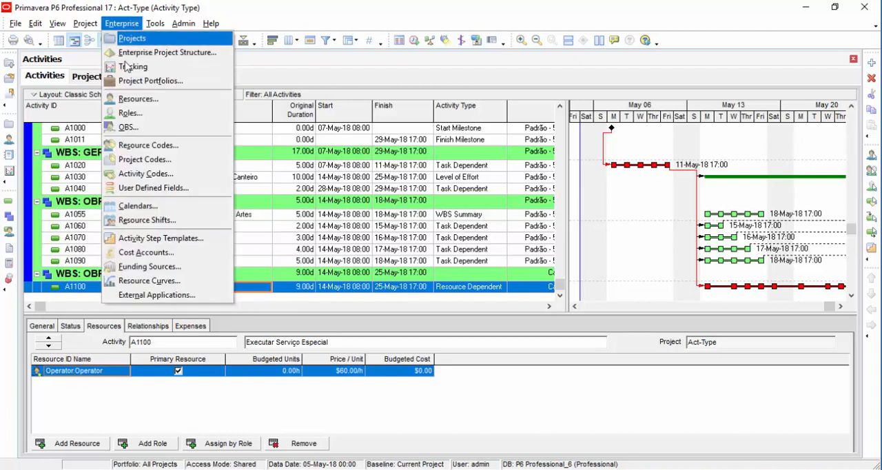
left_click(138, 205)
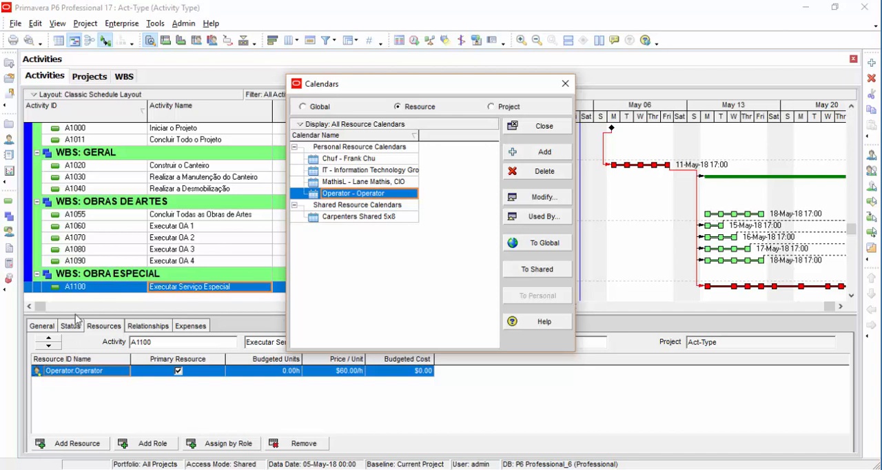
left_click(539, 127)
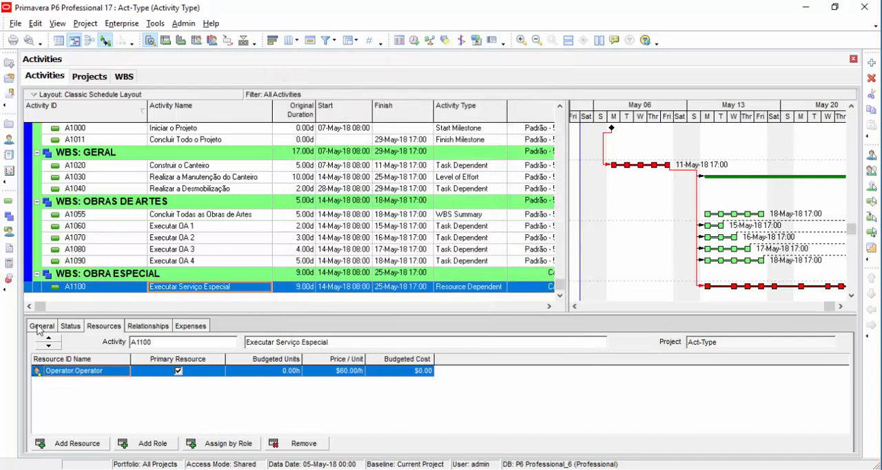
left_click(40, 327)
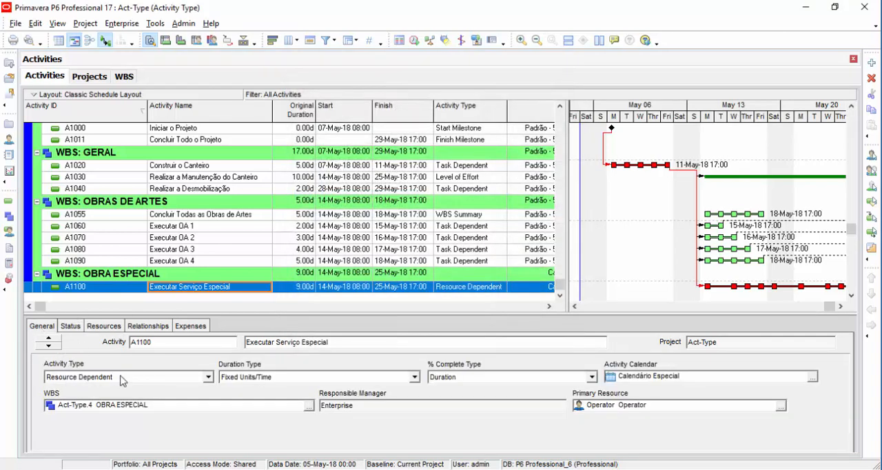